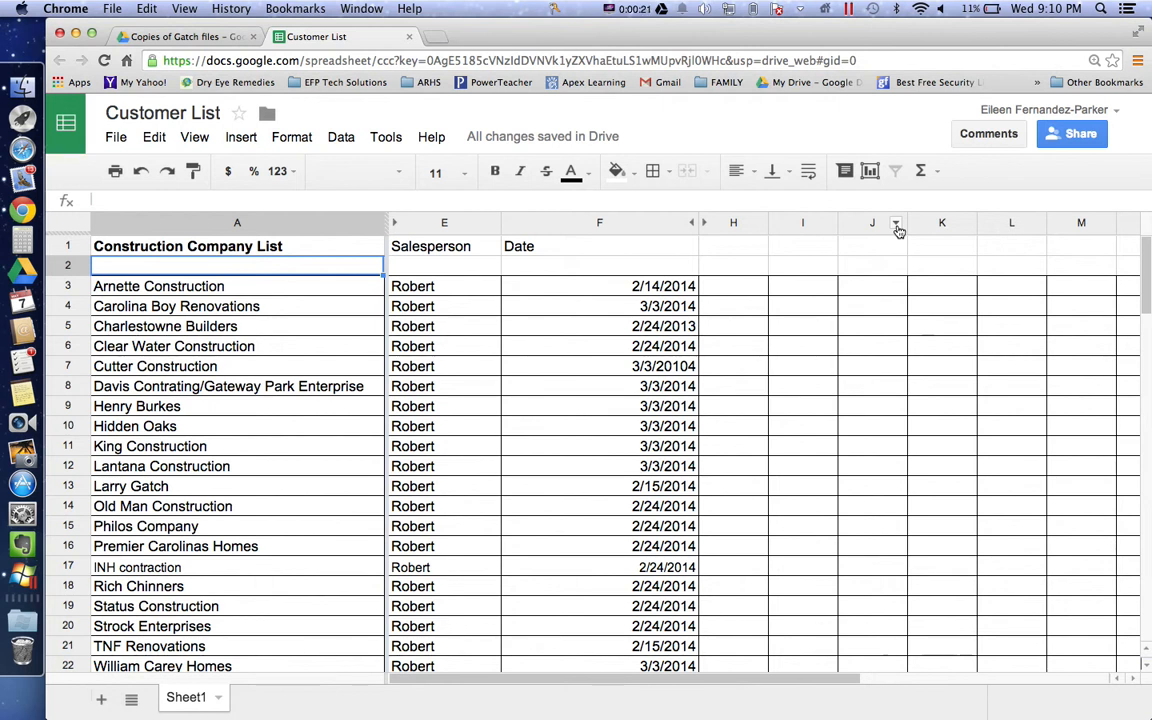
Examine the customer list for blank rows separating the company entries, including rows 27, 36, 59 and 67.
{"action": "scroll", "coordinate": [470, 291], "scroll_direction": "down", "scroll_amount": 5}
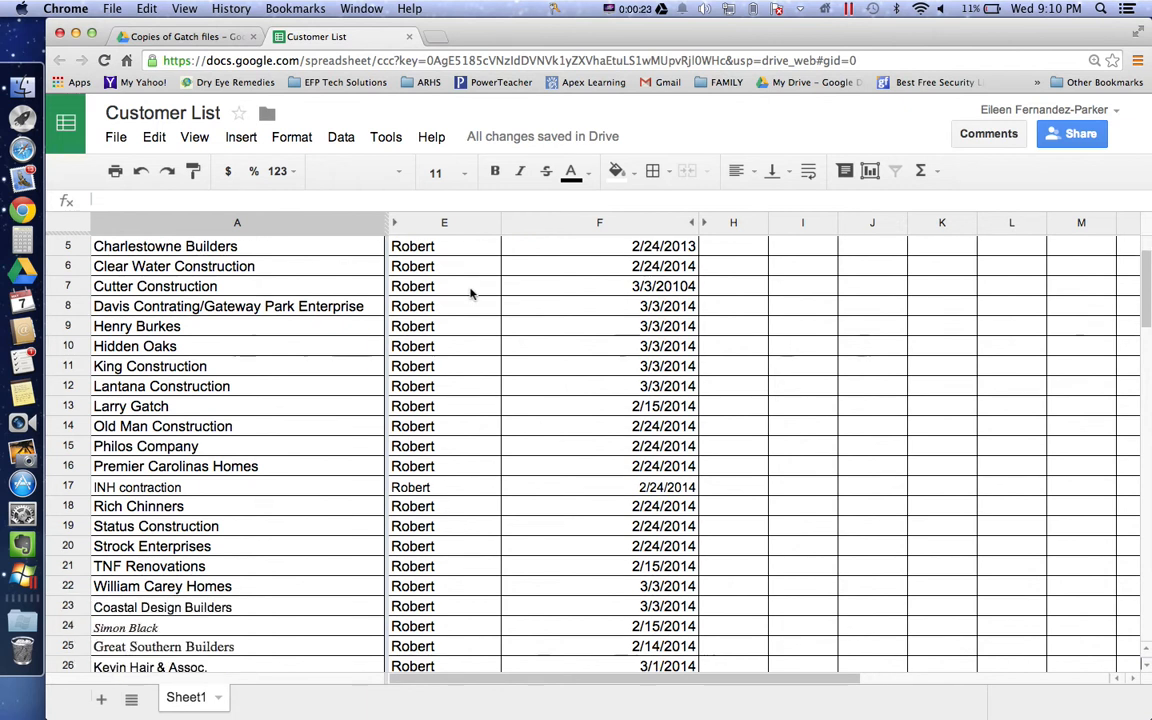
{"action": "scroll", "coordinate": [470, 291], "scroll_direction": "up", "scroll_amount": 5}
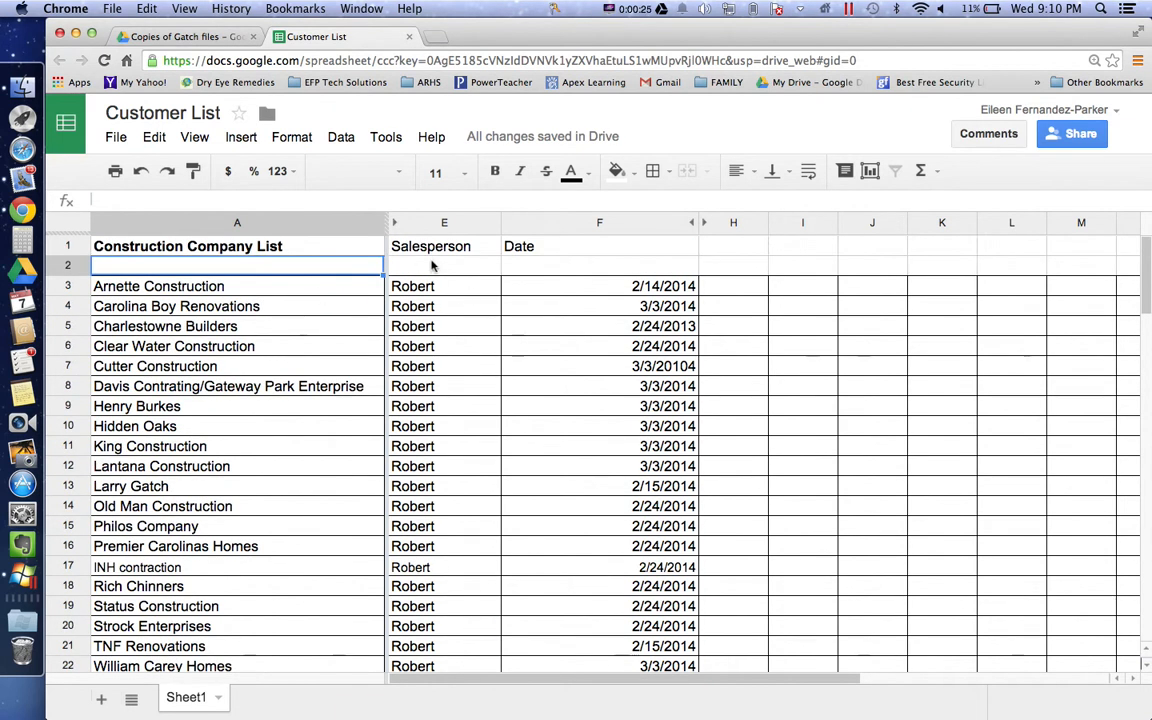
{"action": "left_click", "coordinate": [433, 224]}
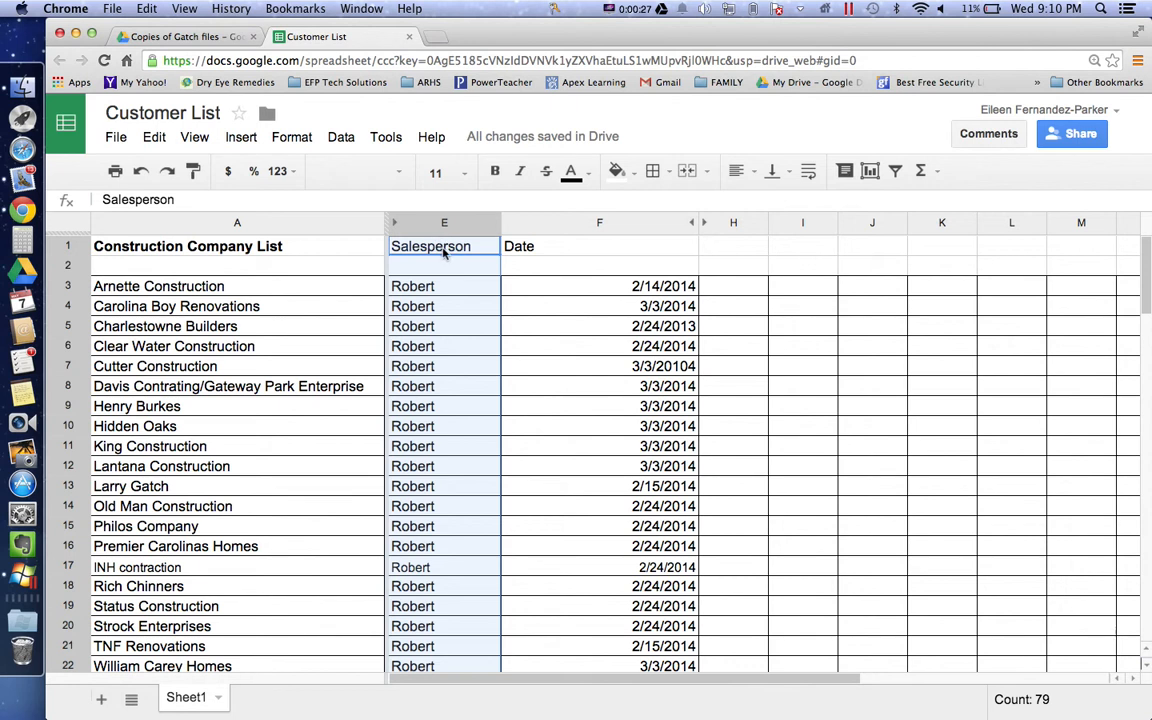
{"action": "scroll", "coordinate": [447, 404], "scroll_direction": "down", "scroll_amount": 10}
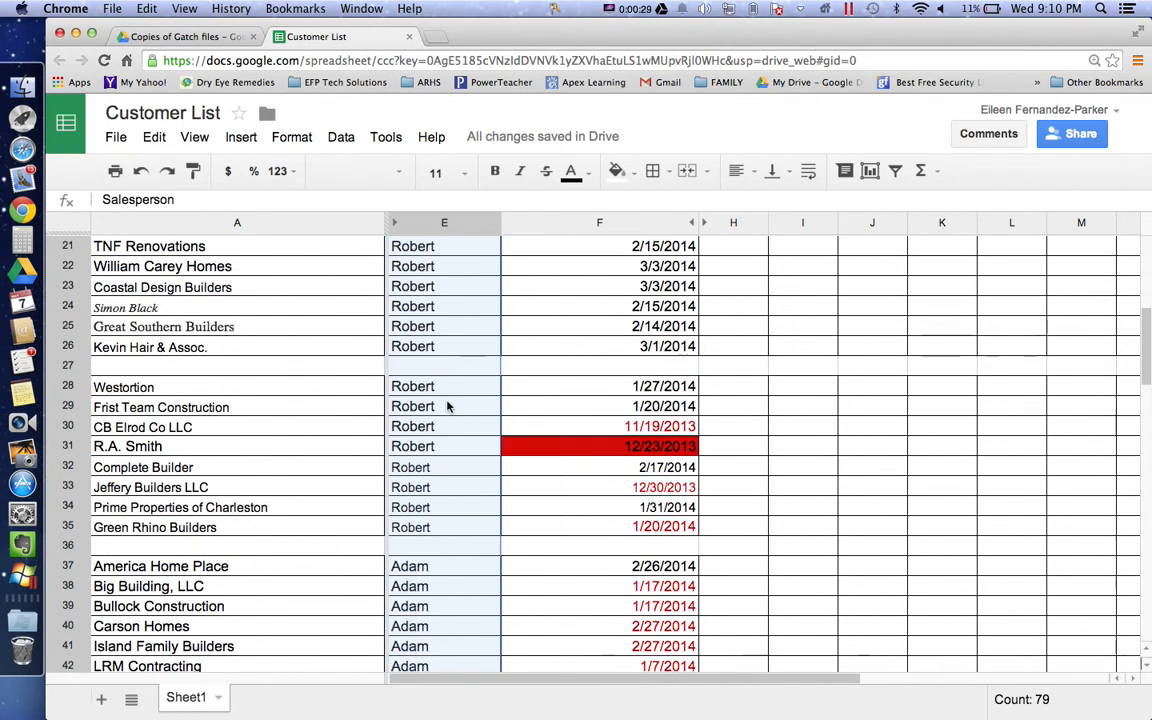
{"action": "scroll", "coordinate": [447, 404], "scroll_direction": "down", "scroll_amount": 2}
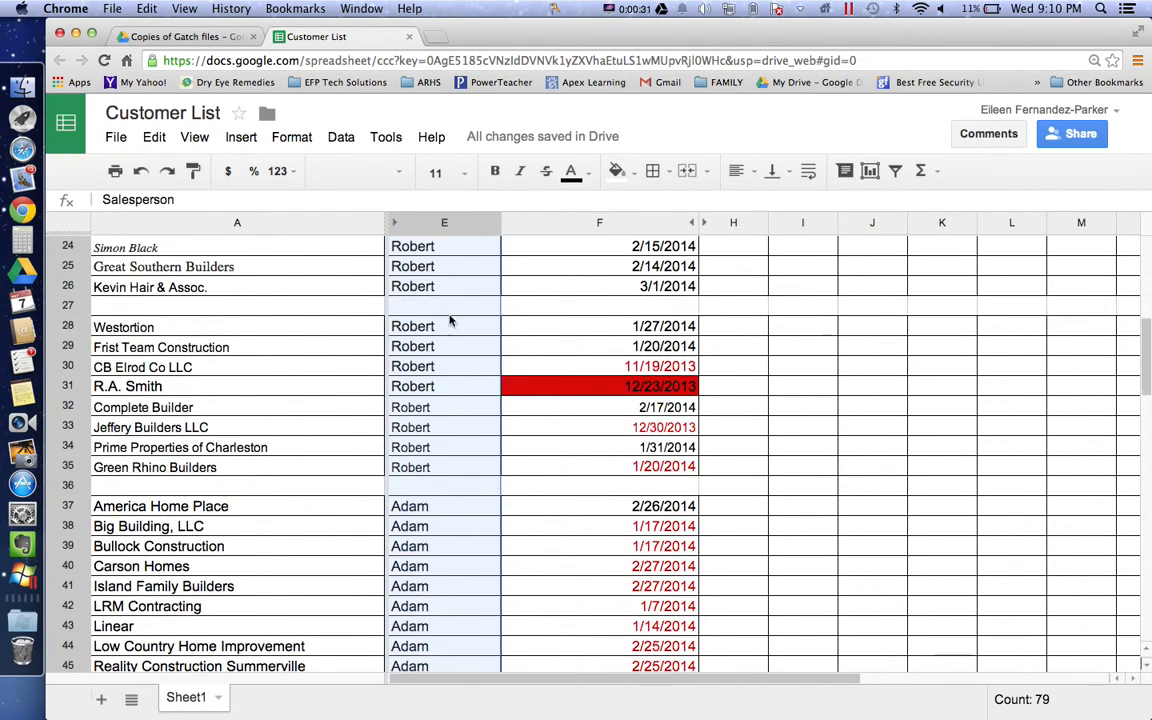
{"action": "left_click", "coordinate": [70, 312]}
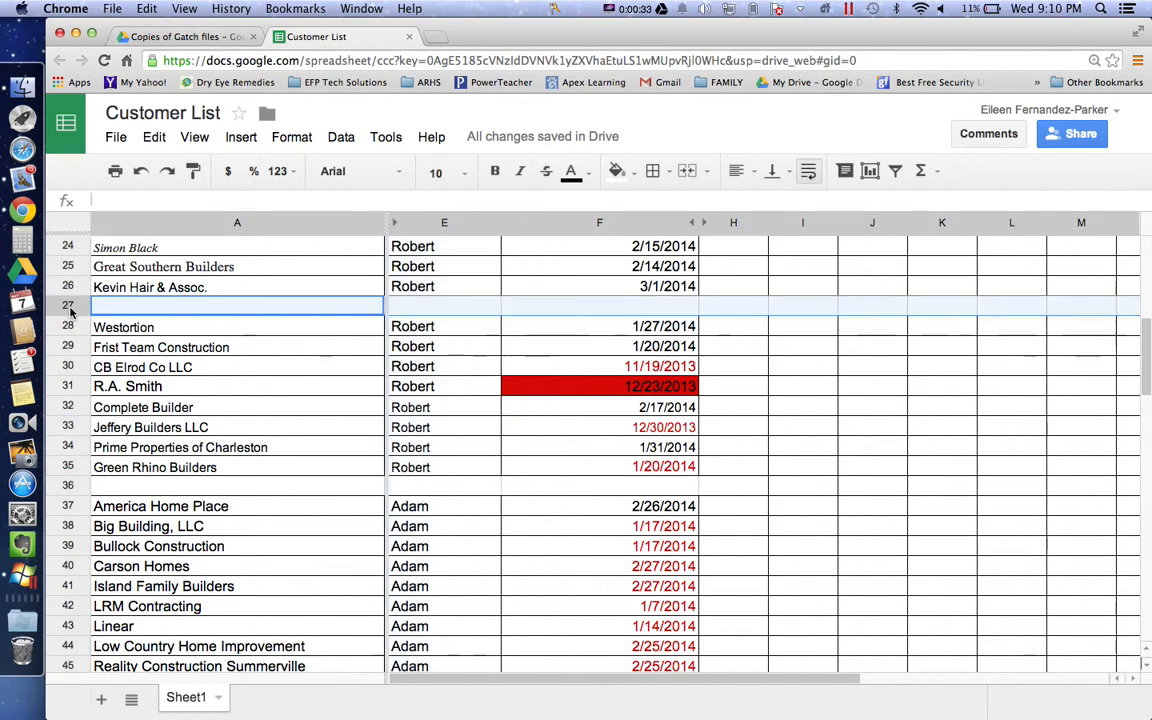
{"action": "left_click", "coordinate": [69, 487]}
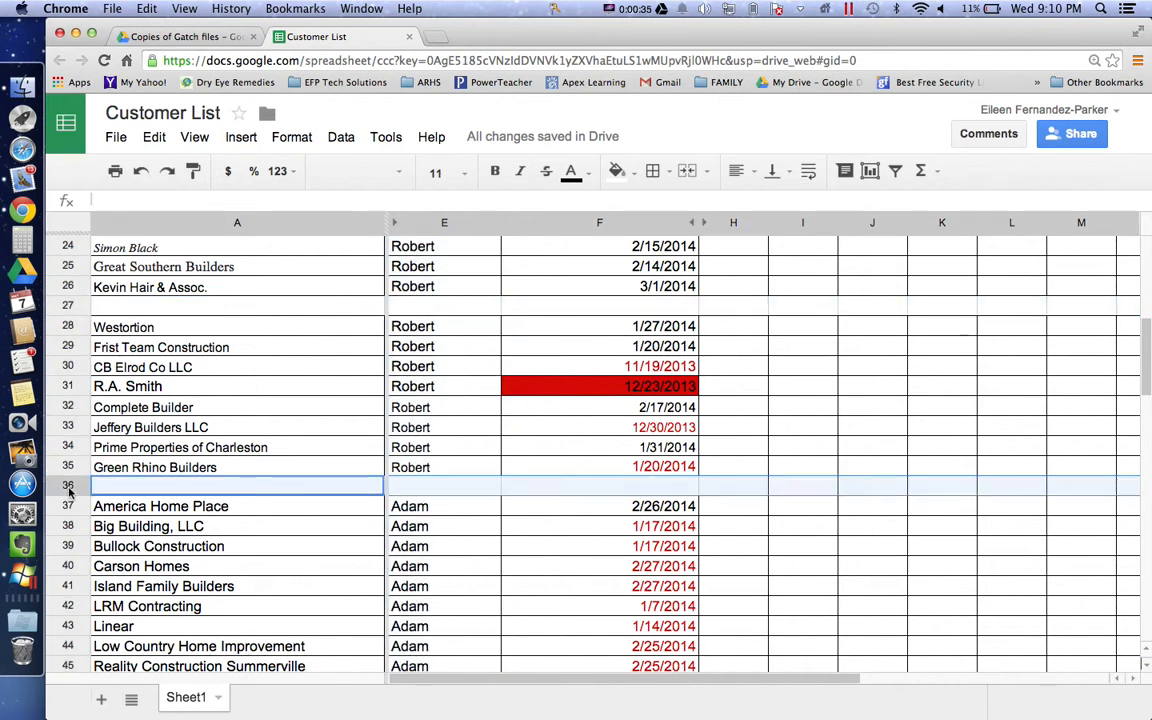
{"action": "scroll", "coordinate": [69, 485], "scroll_direction": "down", "scroll_amount": 7}
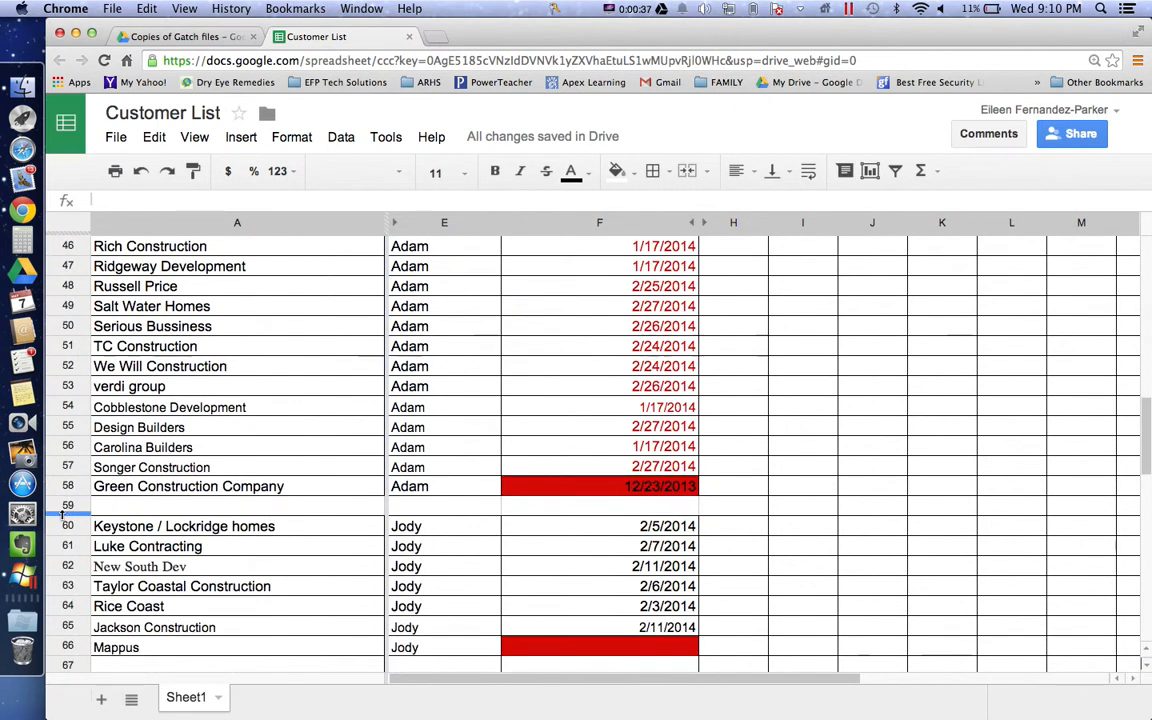
{"action": "left_click", "coordinate": [66, 506]}
{"action": "scroll", "coordinate": [66, 508], "scroll_direction": "down", "scroll_amount": 3}
{"action": "scroll", "coordinate": [66, 500], "scroll_direction": "down", "scroll_amount": 1}
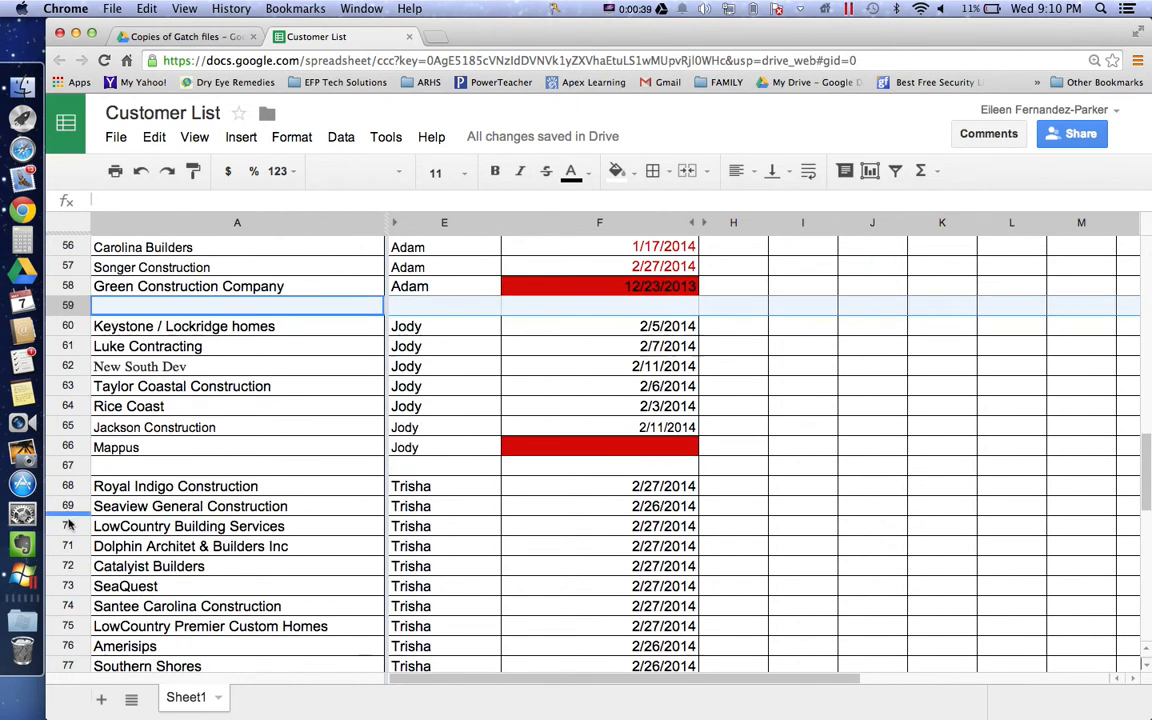
{"action": "left_click", "coordinate": [68, 465]}
{"action": "scroll", "coordinate": [210, 527], "scroll_direction": "down", "scroll_amount": 4}
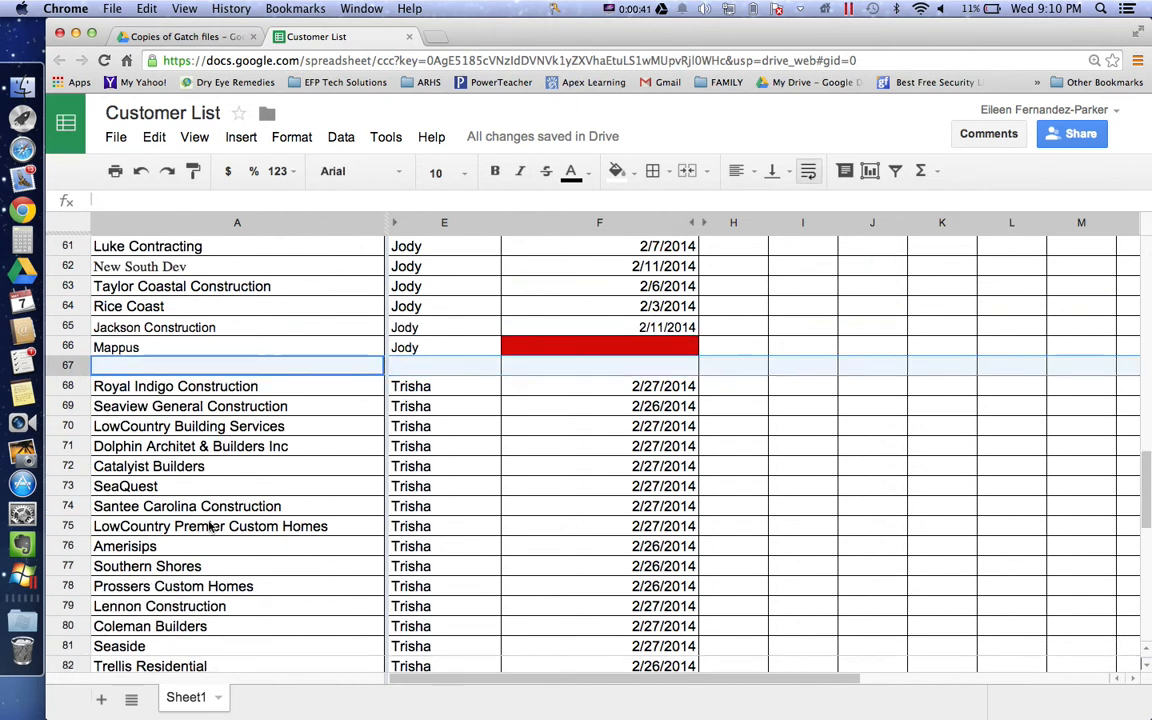
{"action": "scroll", "coordinate": [210, 527], "scroll_direction": "up", "scroll_amount": 20}
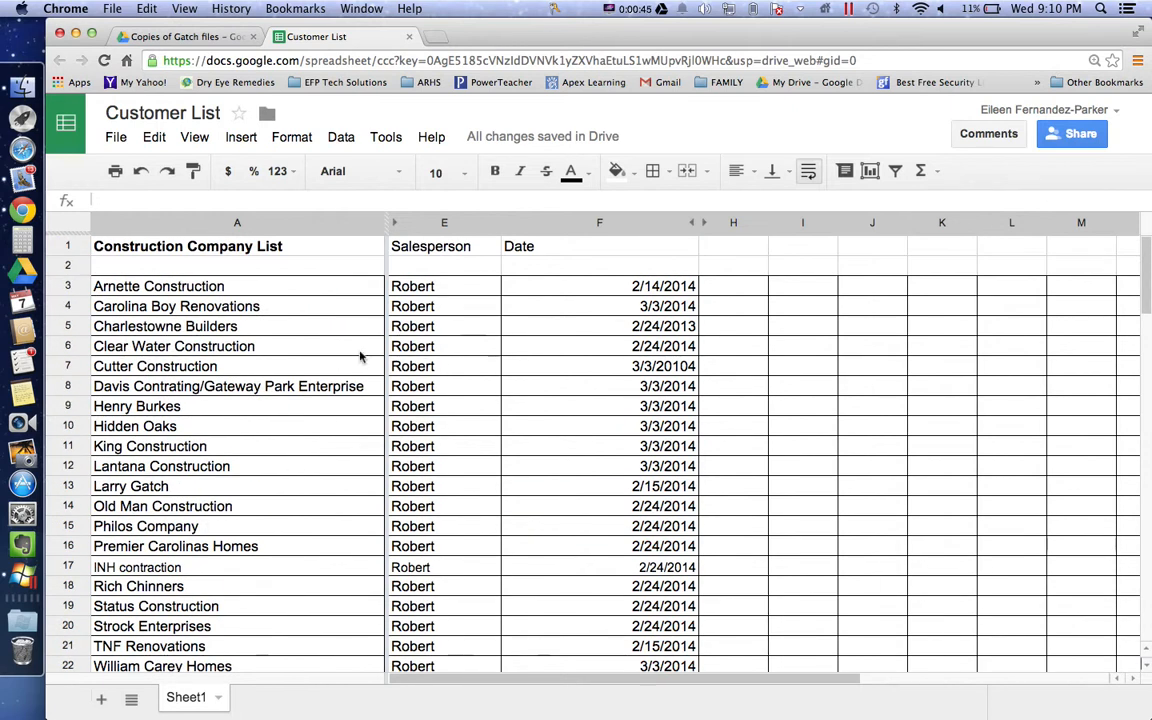
Delete the blank row 2 directly beneath the header row.
{"action": "left_click", "coordinate": [67, 267]}
{"action": "right_click", "coordinate": [67, 267]}
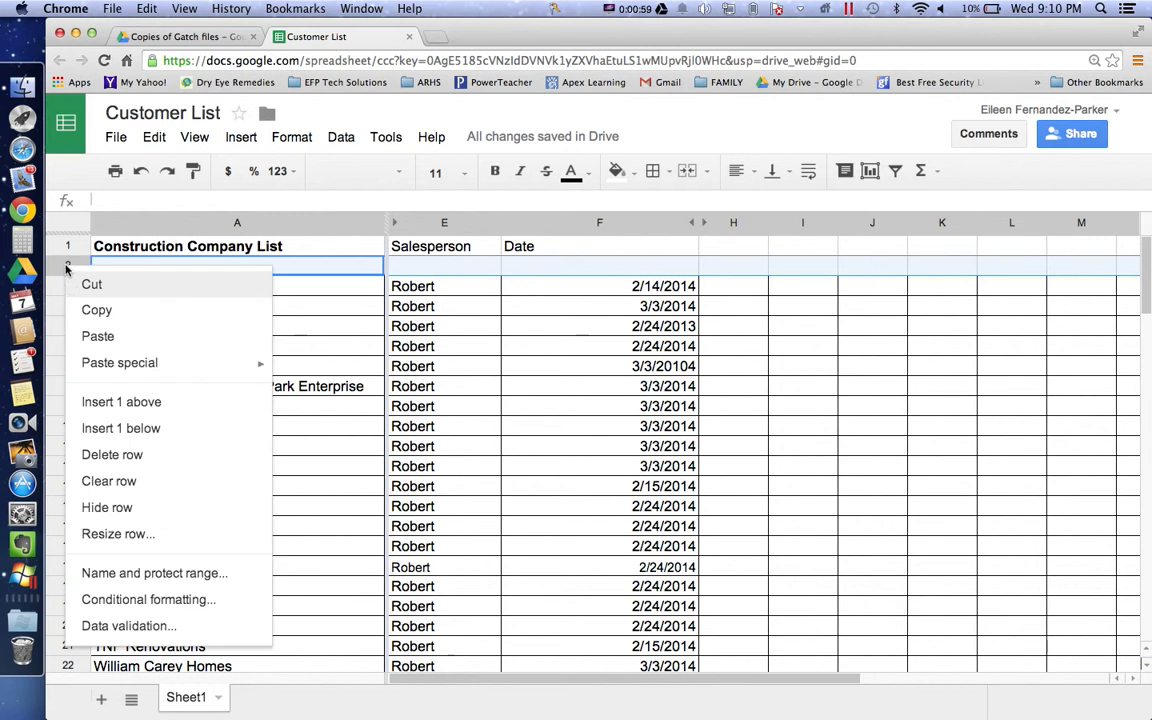
{"action": "left_click", "coordinate": [93, 454]}
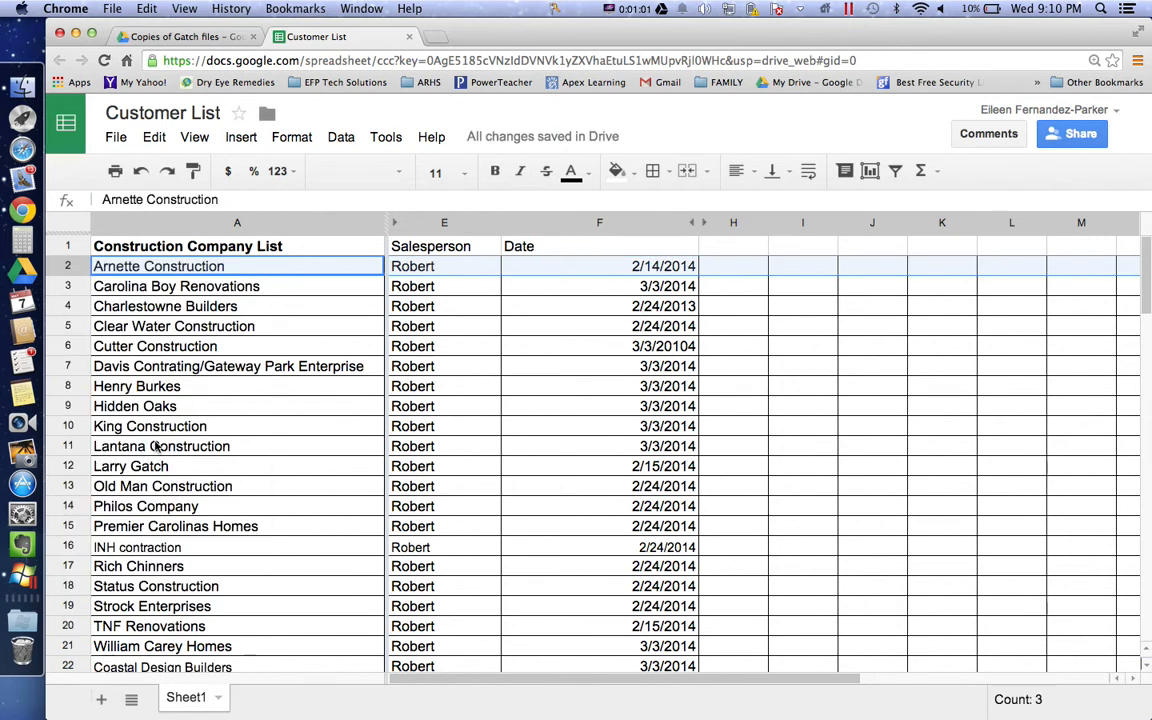
Delete the blank row 26 above Westortion and the blank row 34 above America Home Place.
{"action": "scroll", "coordinate": [157, 447], "scroll_direction": "down", "scroll_amount": 10}
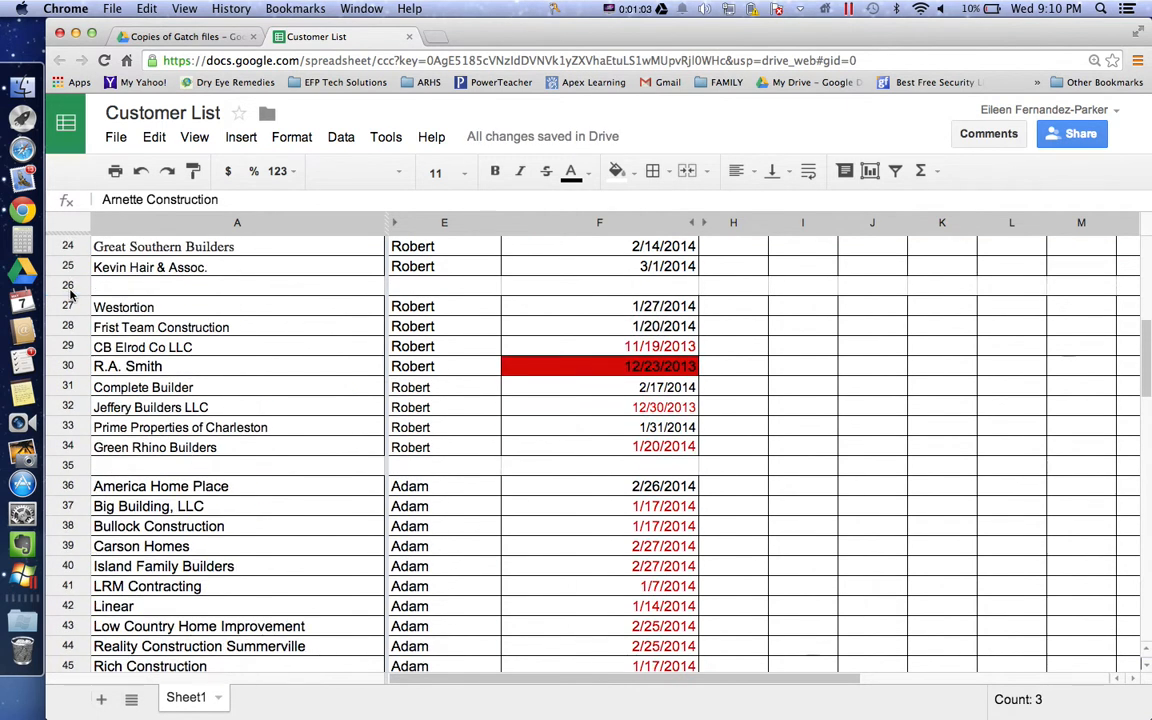
{"action": "right_click", "coordinate": [70, 293]}
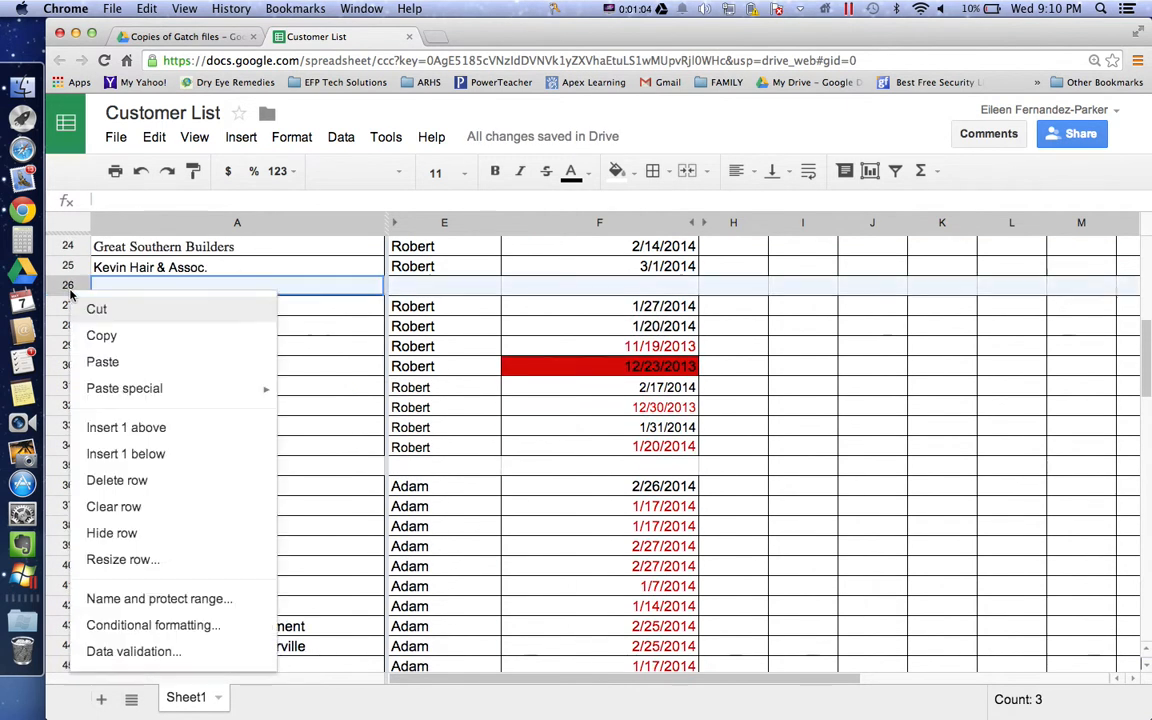
{"action": "left_click", "coordinate": [113, 481]}
{"action": "right_click", "coordinate": [70, 448]}
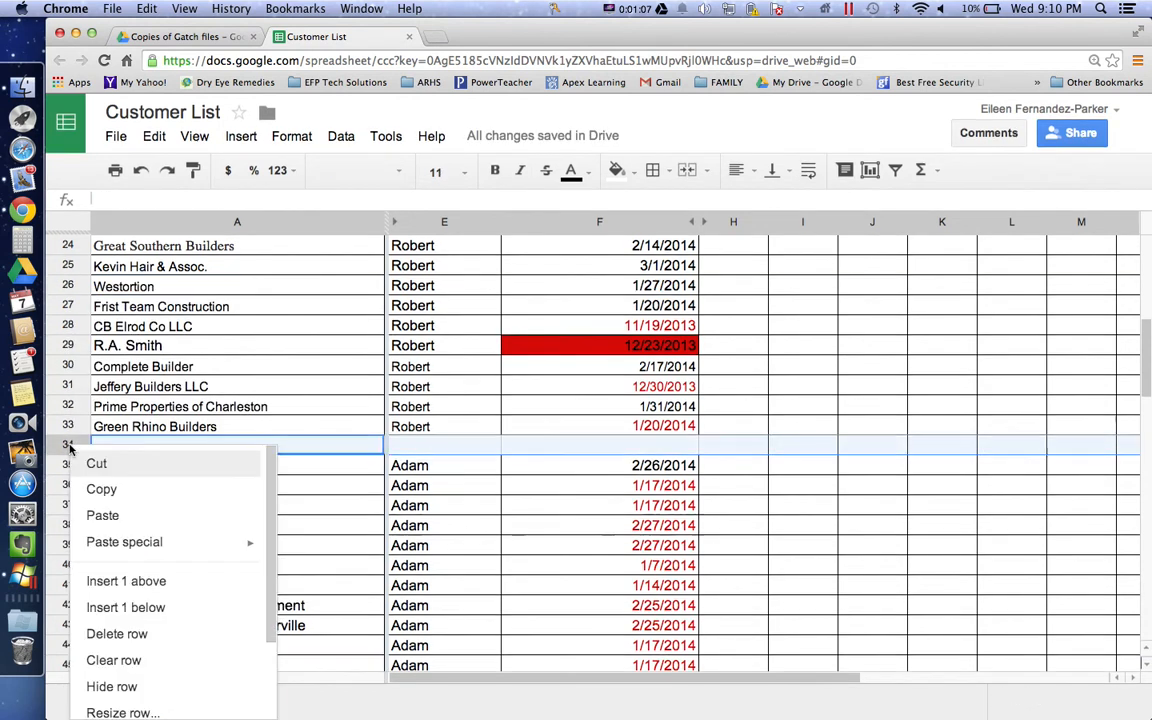
{"action": "left_click", "coordinate": [113, 635]}
Delete the blank row 56 above Keystone / Lockridge homes and the blank row 63 above Royal Indigo Construction.
{"action": "scroll", "coordinate": [105, 585], "scroll_direction": "down", "scroll_amount": 7}
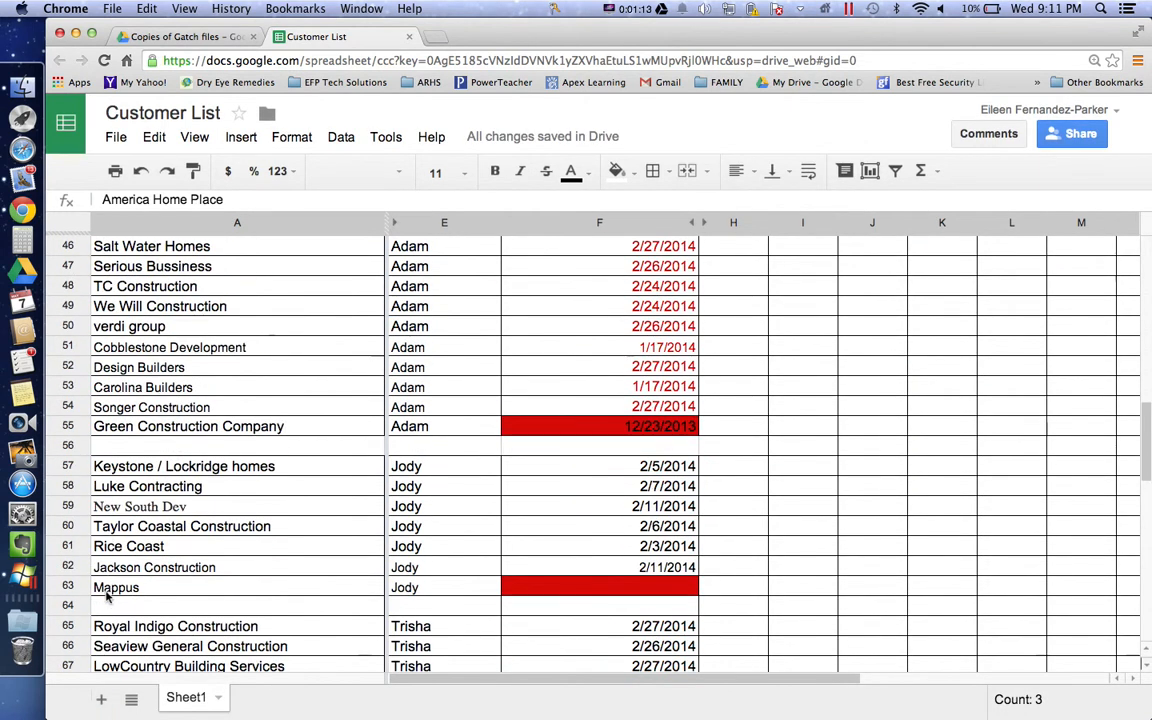
{"action": "right_click", "coordinate": [68, 449]}
{"action": "left_click", "coordinate": [80, 633]}
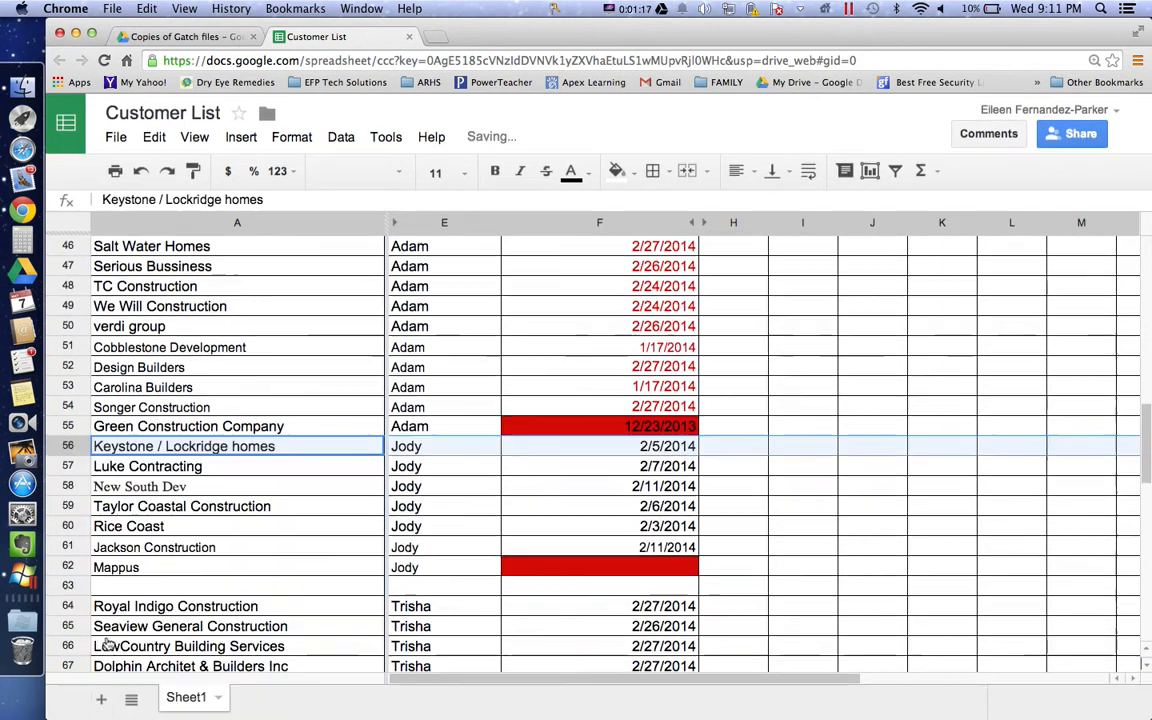
{"action": "scroll", "coordinate": [110, 580], "scroll_direction": "down", "scroll_amount": 4}
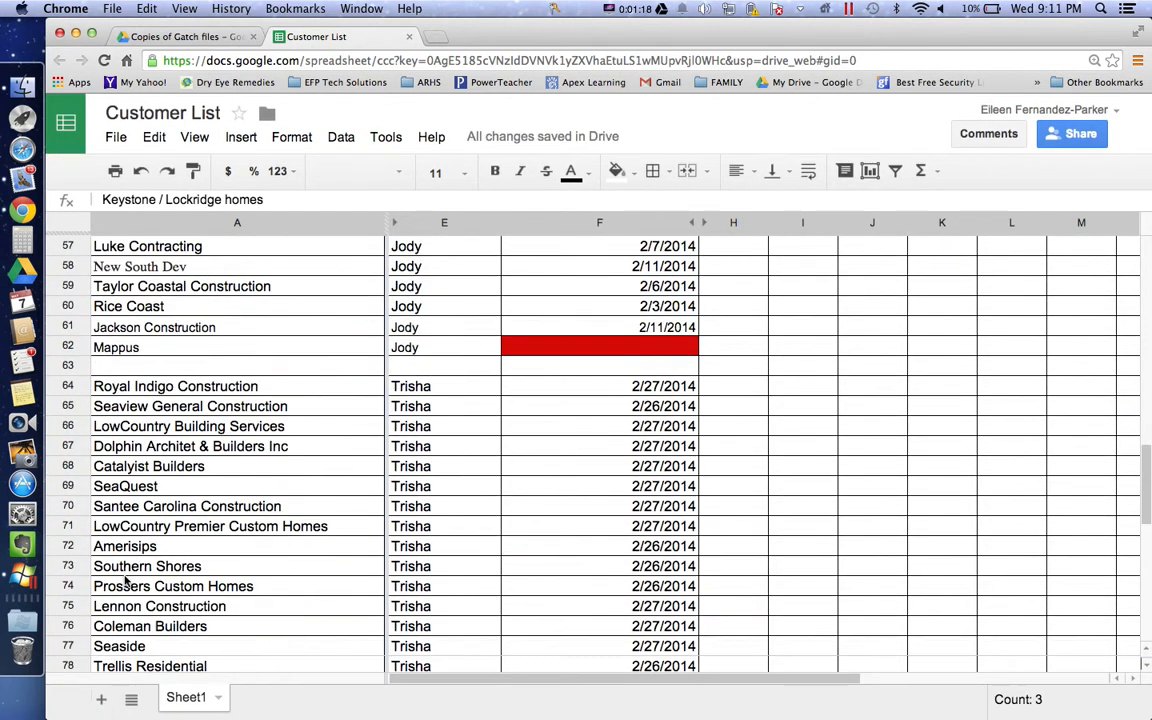
{"action": "right_click", "coordinate": [66, 383]}
{"action": "left_click", "coordinate": [95, 557]}
{"action": "scroll", "coordinate": [52, 396], "scroll_direction": "up", "scroll_amount": 10}
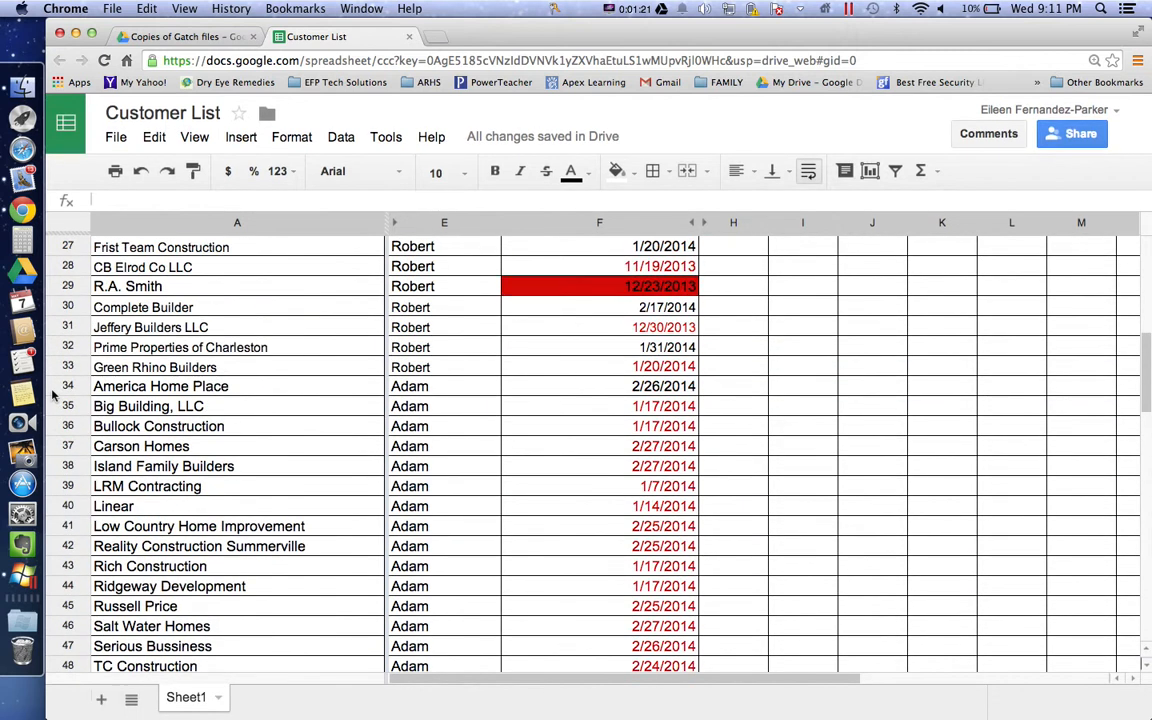
{"action": "scroll", "coordinate": [52, 396], "scroll_direction": "down", "scroll_amount": 10}
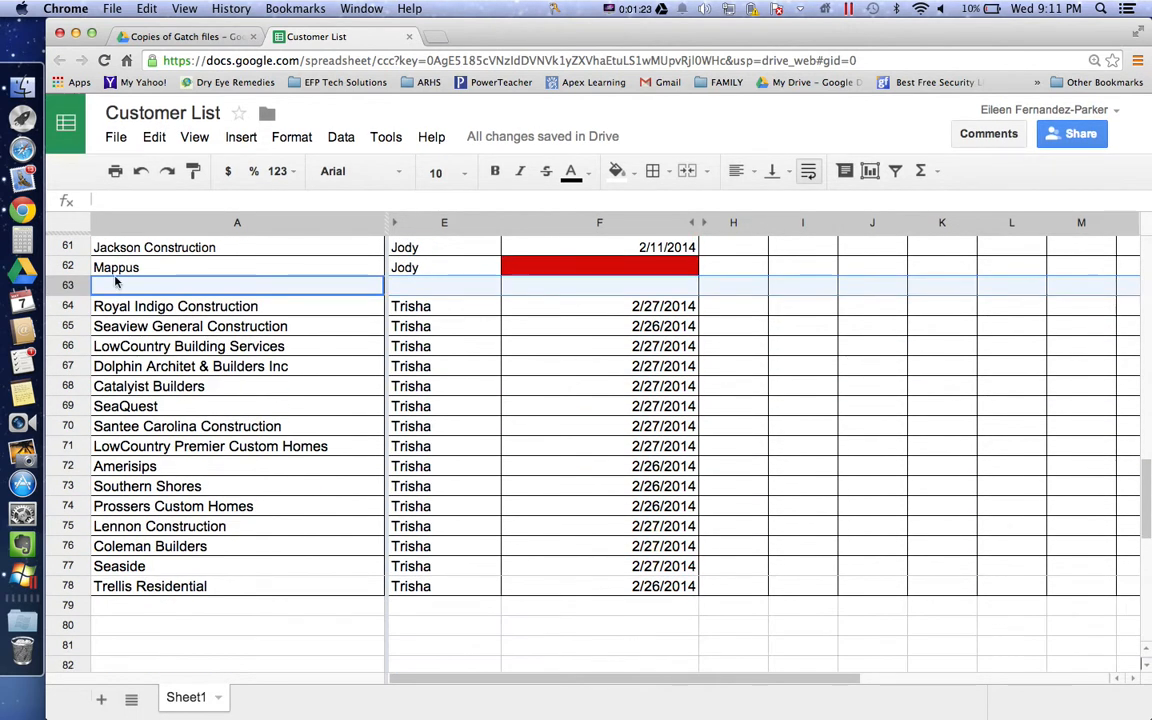
{"action": "right_click", "coordinate": [116, 287]}
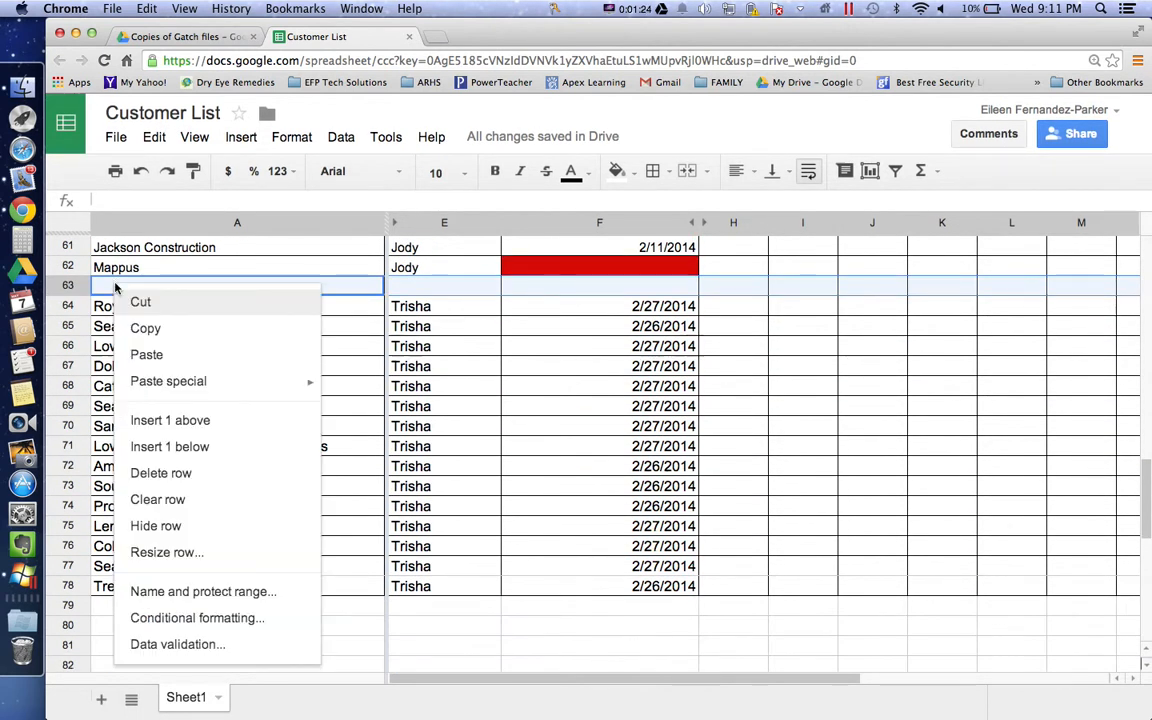
{"action": "left_click", "coordinate": [156, 477]}
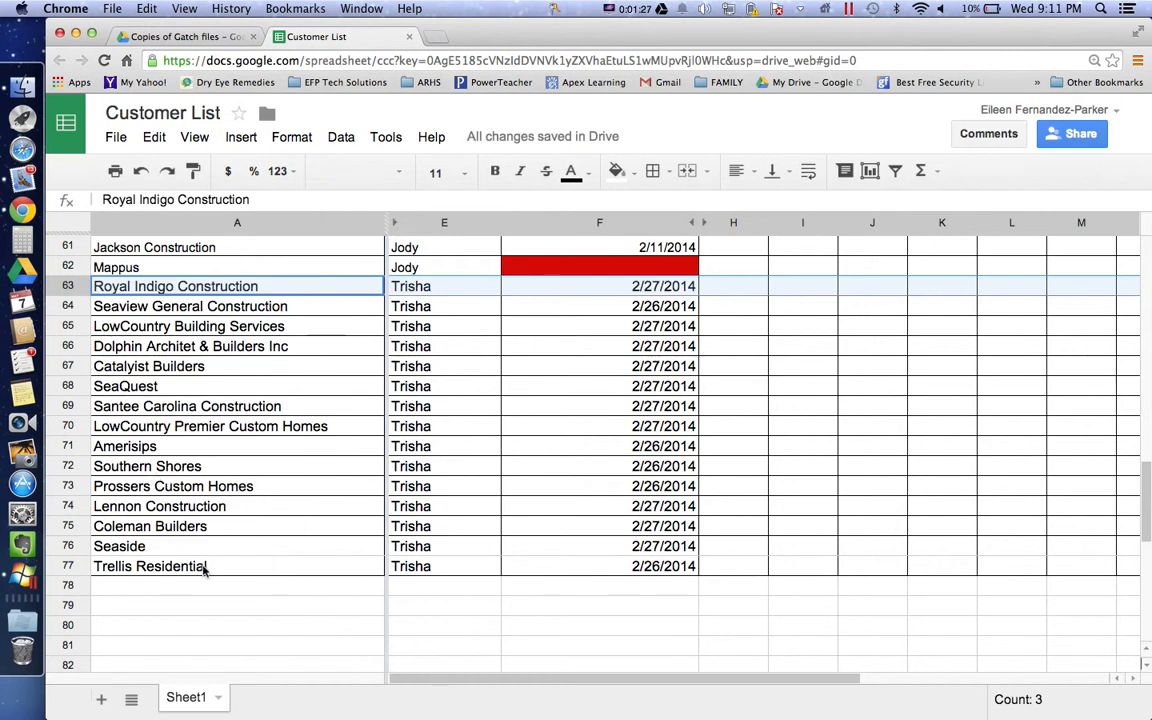
Turn on a filter for the whole header row 1.
{"action": "scroll", "coordinate": [203, 568], "scroll_direction": "up", "scroll_amount": 4}
{"action": "scroll", "coordinate": [203, 568], "scroll_direction": "down", "scroll_amount": 12}
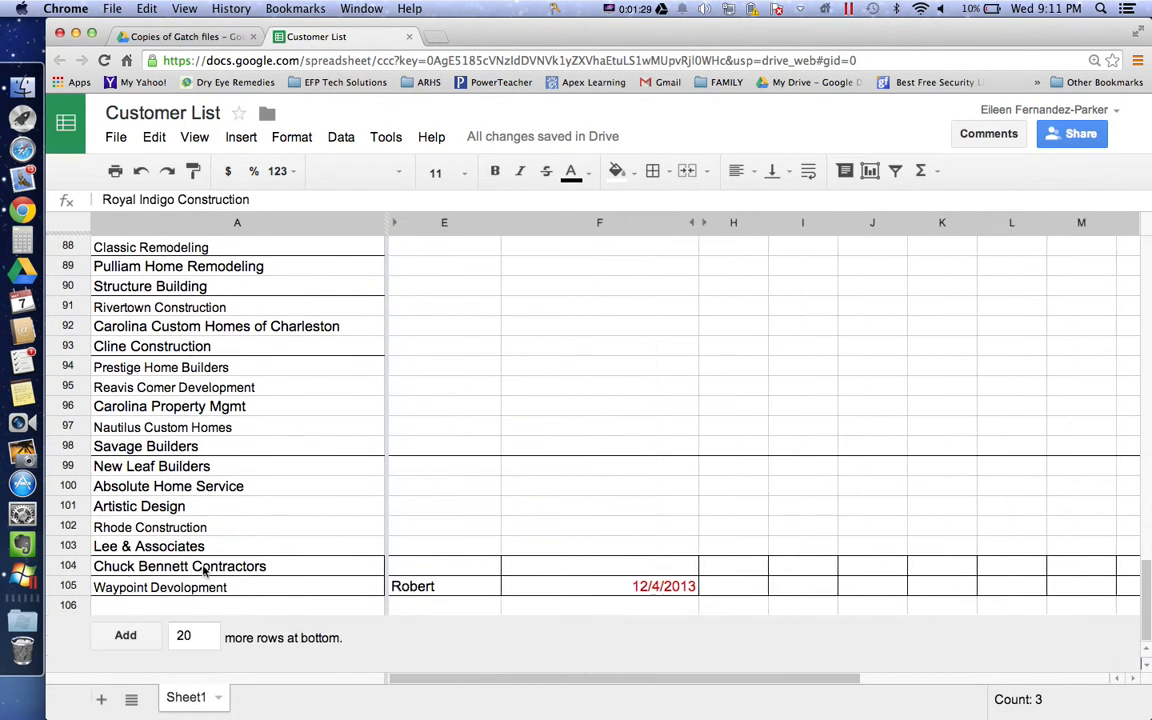
{"action": "scroll", "coordinate": [203, 568], "scroll_direction": "up", "scroll_amount": 3}
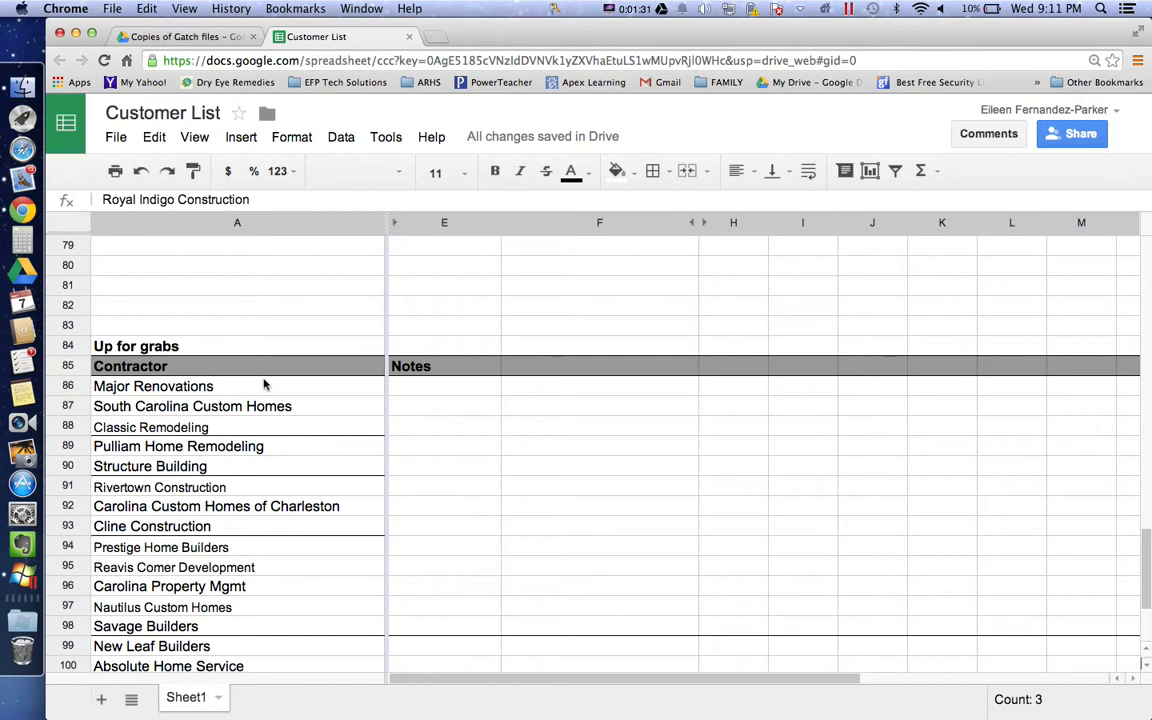
{"action": "scroll", "coordinate": [264, 384], "scroll_direction": "up", "scroll_amount": 20}
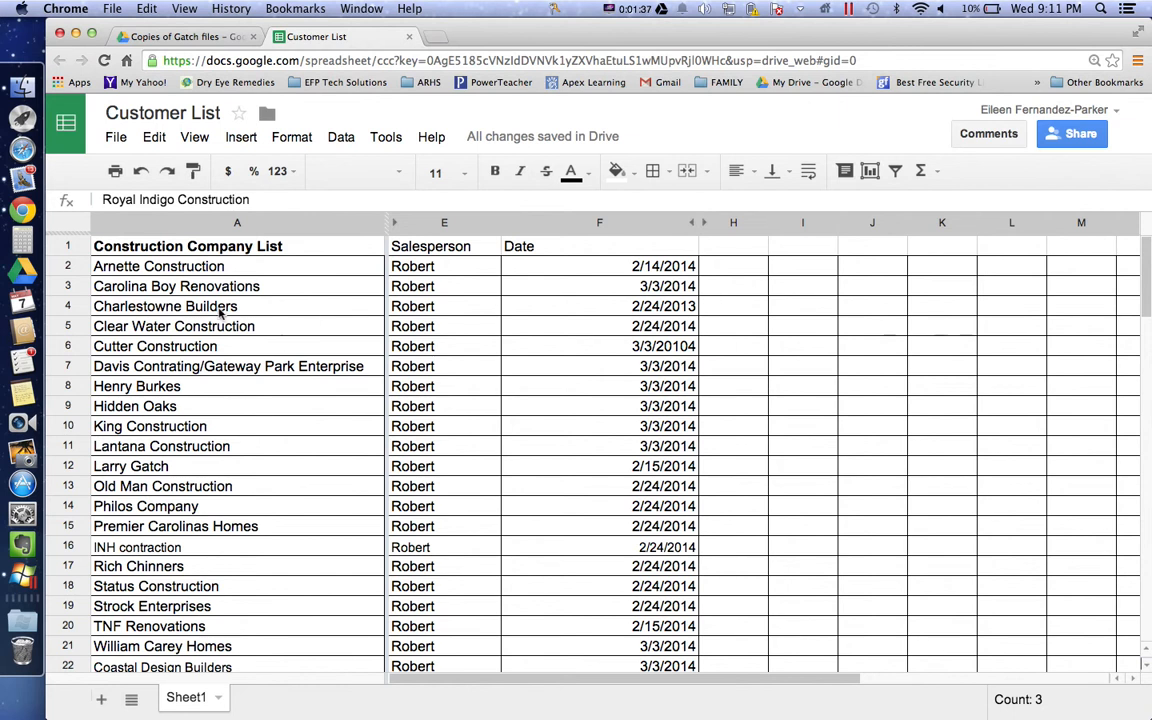
{"action": "left_click", "coordinate": [66, 246]}
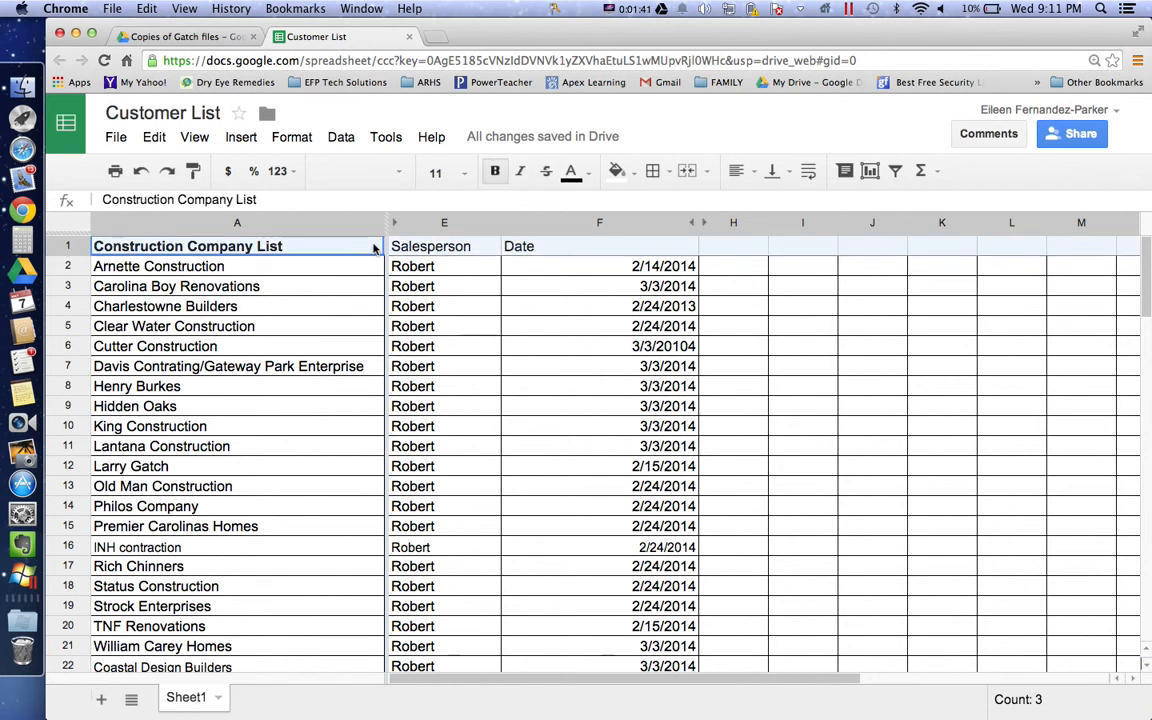
{"action": "left_click", "coordinate": [896, 172]}
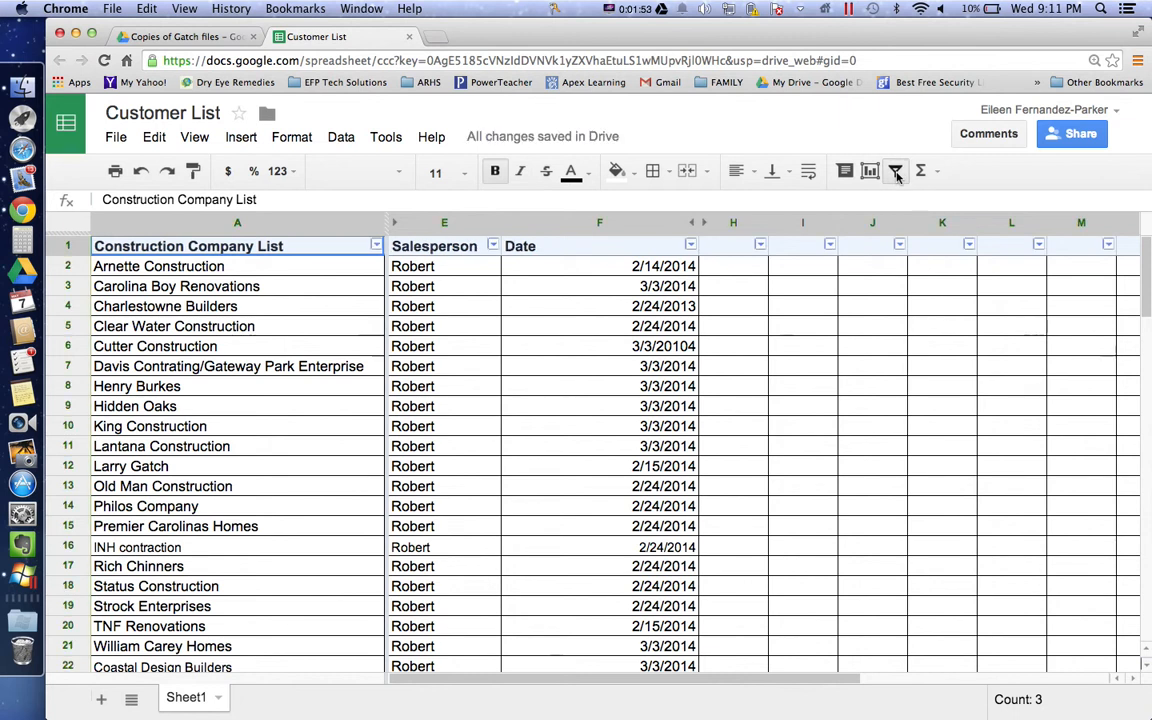
Examine the filter options of the Salesperson, Construction Company List and Date columns, and review how the rows are grouped by salesperson.
{"action": "left_click", "coordinate": [493, 247]}
{"action": "left_click", "coordinate": [494, 247]}
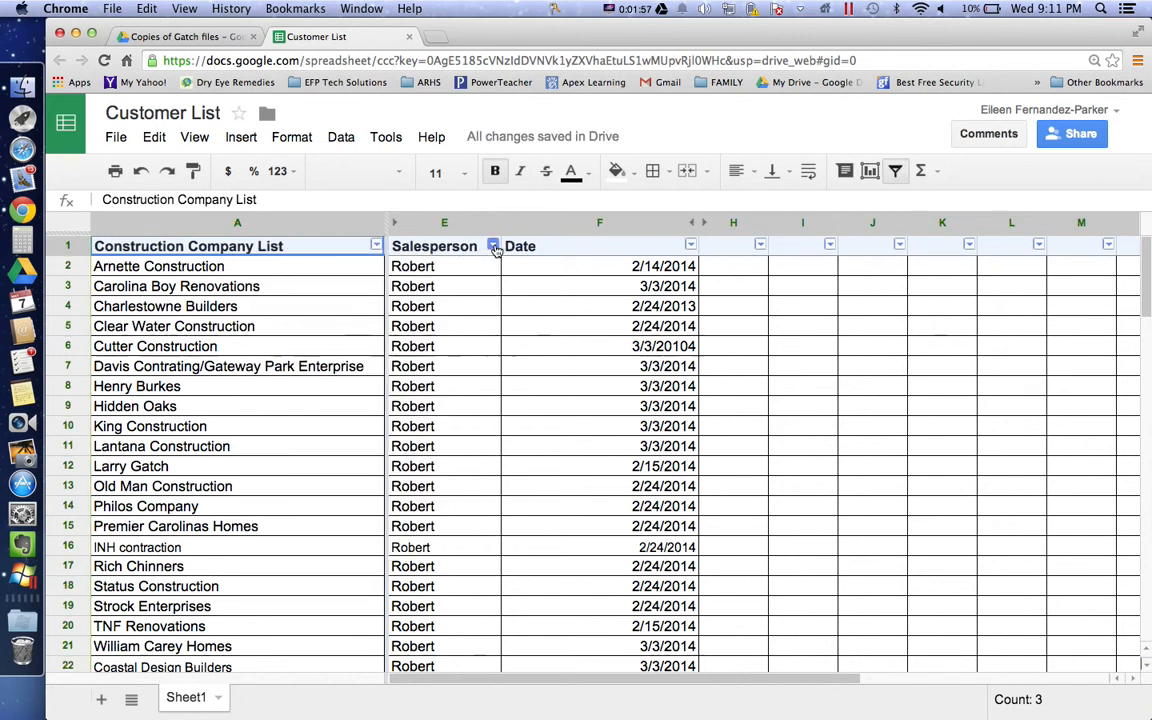
{"action": "left_click", "coordinate": [376, 246]}
{"action": "left_click", "coordinate": [376, 246]}
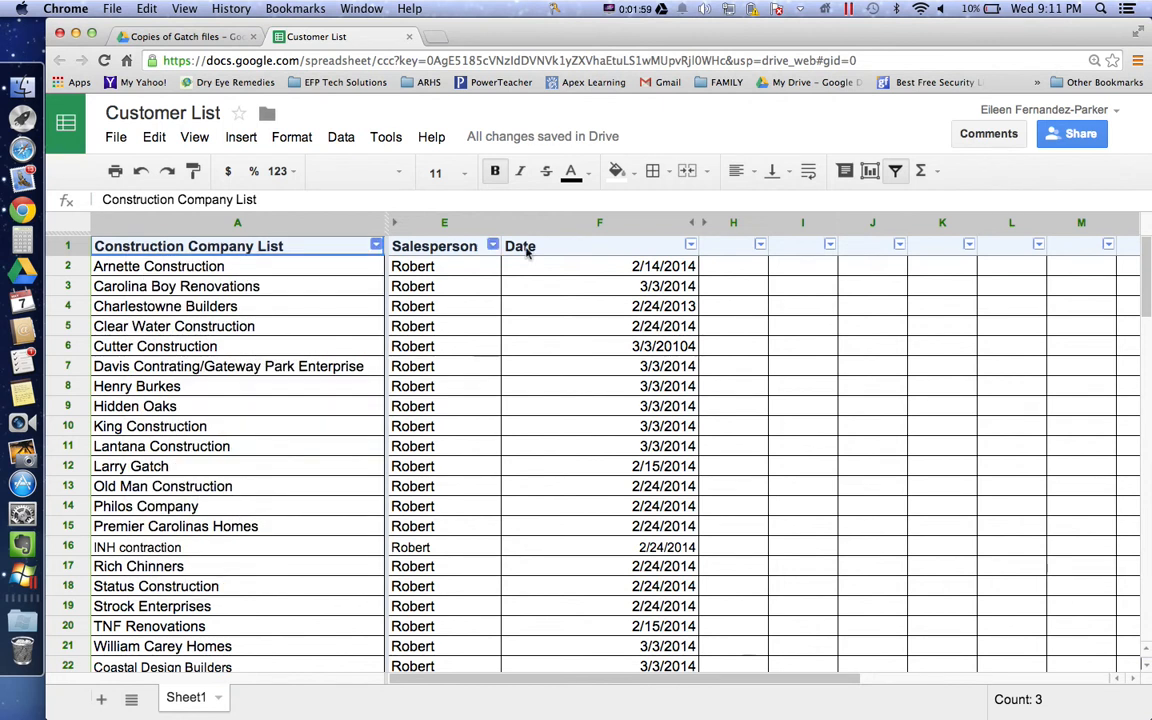
{"action": "left_click", "coordinate": [690, 246]}
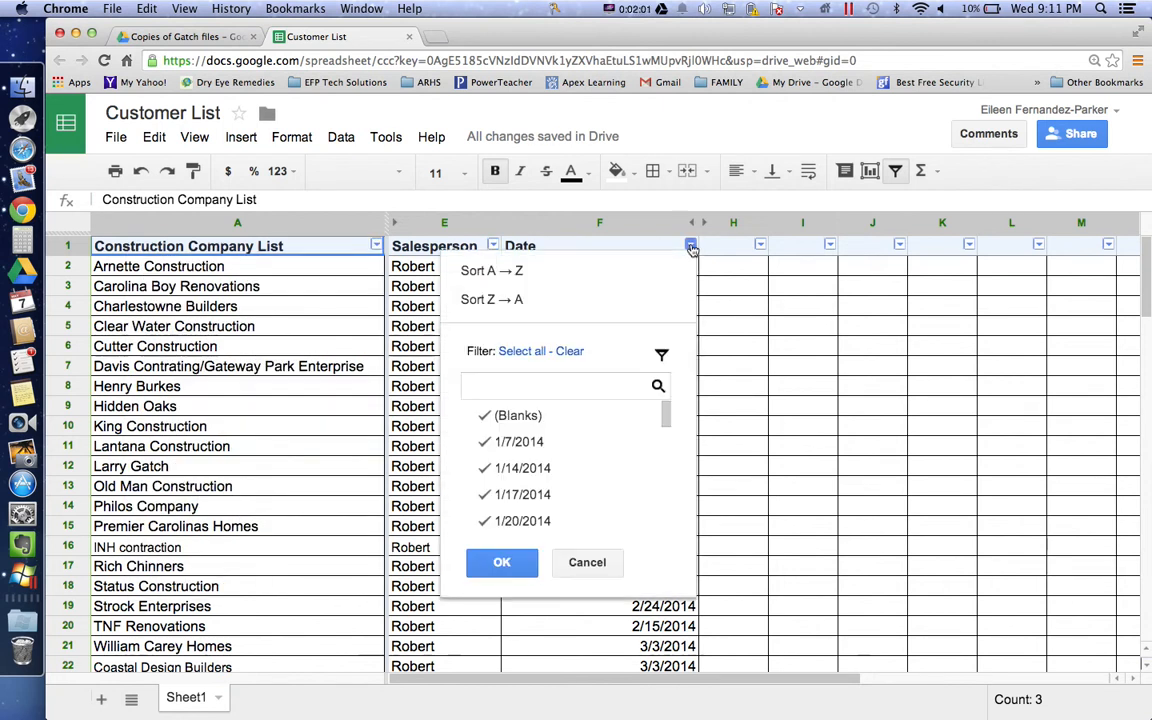
{"action": "left_click", "coordinate": [690, 246]}
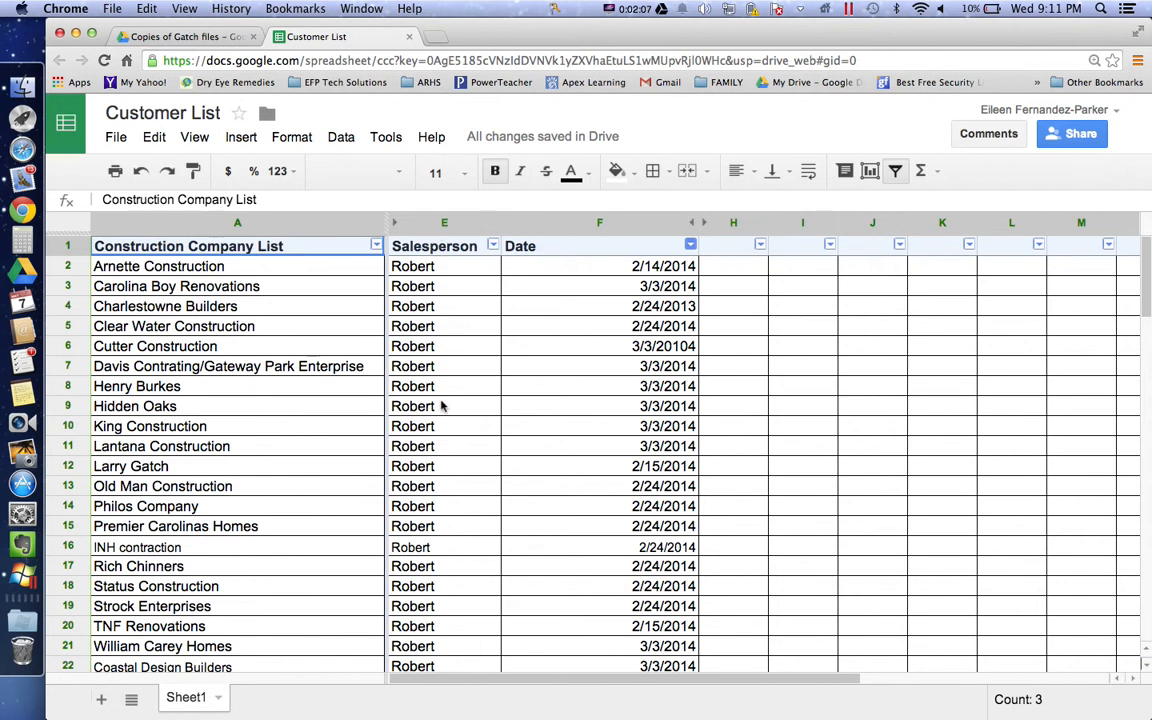
{"action": "scroll", "coordinate": [441, 405], "scroll_direction": "down", "scroll_amount": 5}
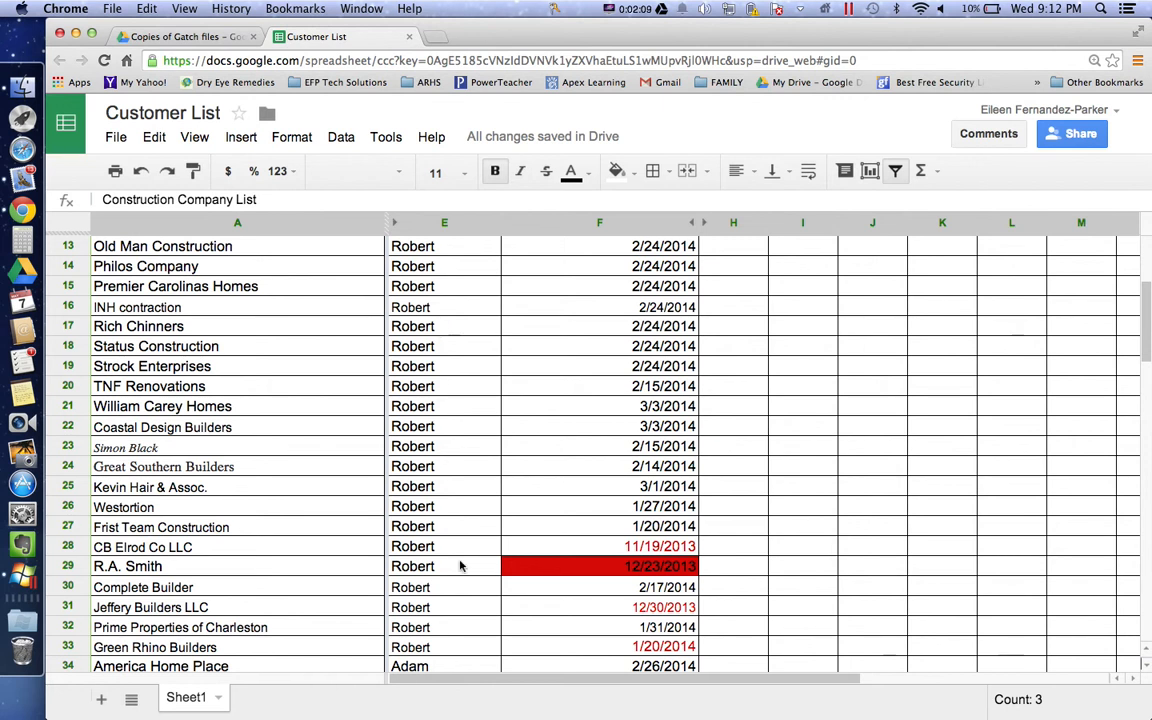
{"action": "scroll", "coordinate": [460, 566], "scroll_direction": "down", "scroll_amount": 4}
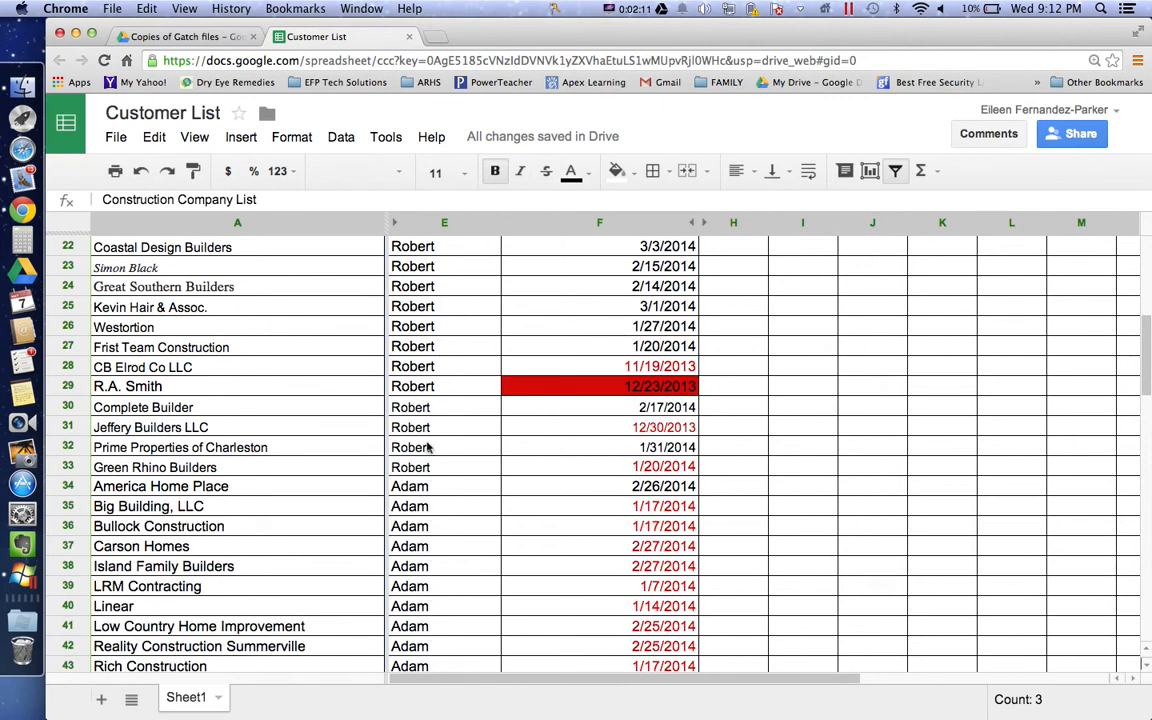
{"action": "scroll", "coordinate": [488, 322], "scroll_direction": "up", "scroll_amount": 9}
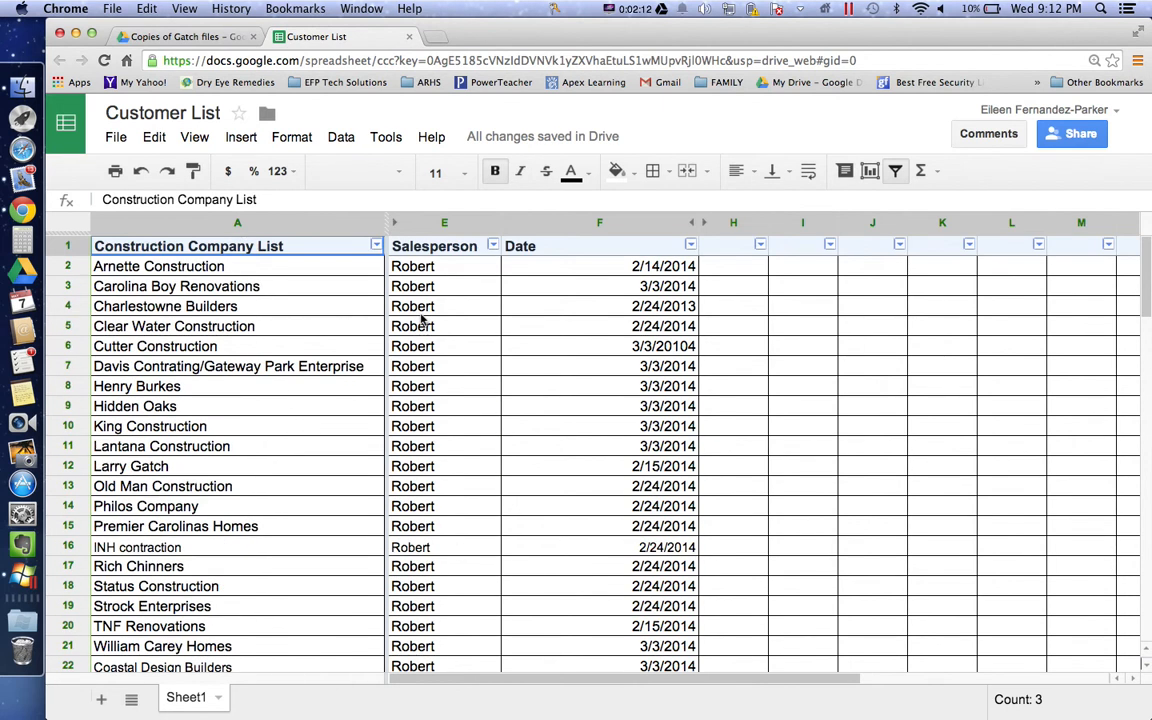
Sort the customer rows by the Construction Company List column from A to Z.
{"action": "left_click", "coordinate": [376, 245]}
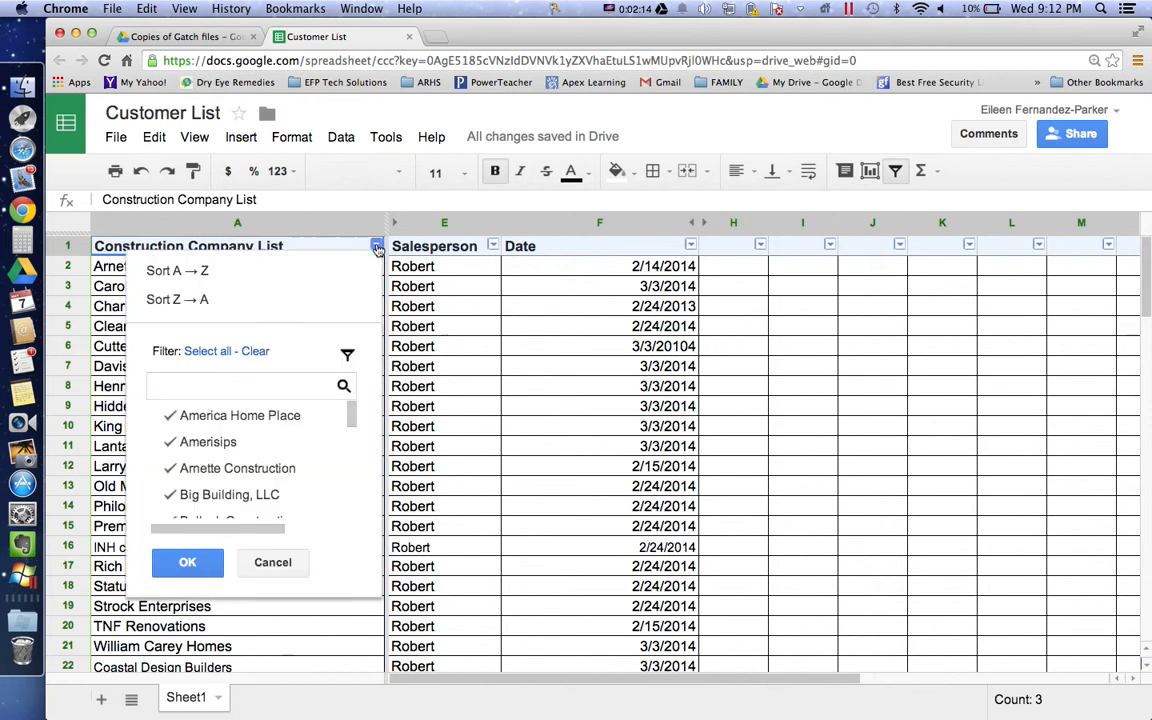
{"action": "left_click", "coordinate": [278, 269]}
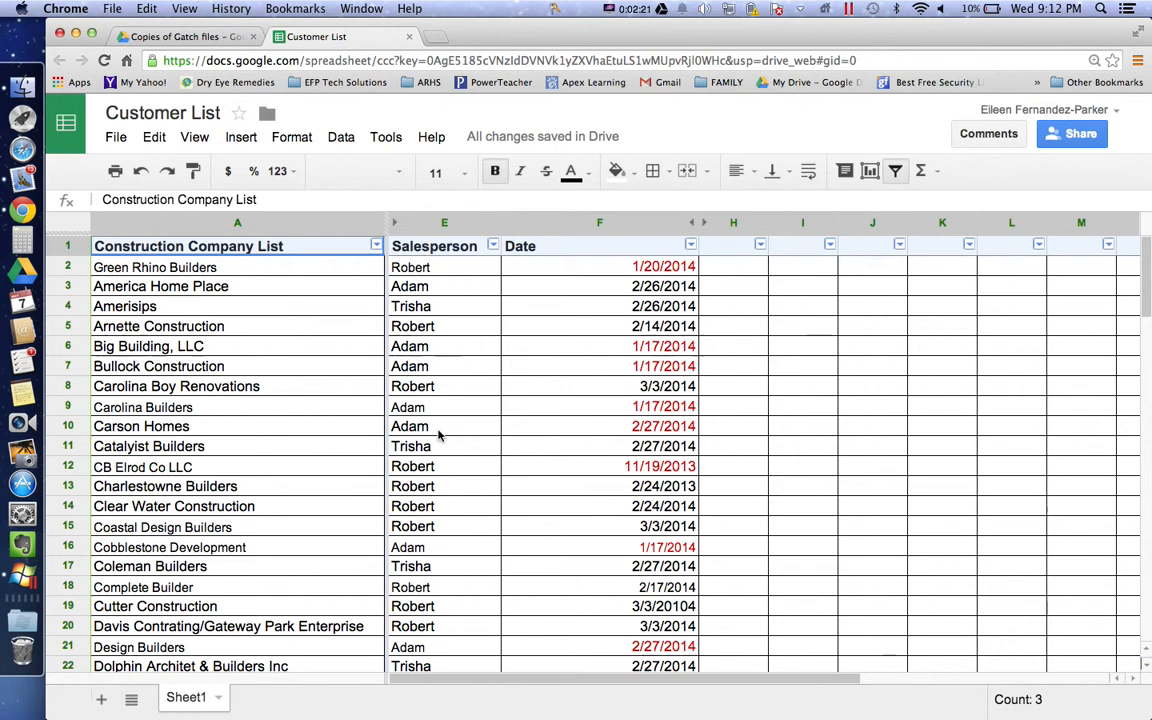
Remove the leading space before Green Rhino Builders in cell A2 and sort the Construction Company List column A to Z again.
{"action": "left_click", "coordinate": [98, 270]}
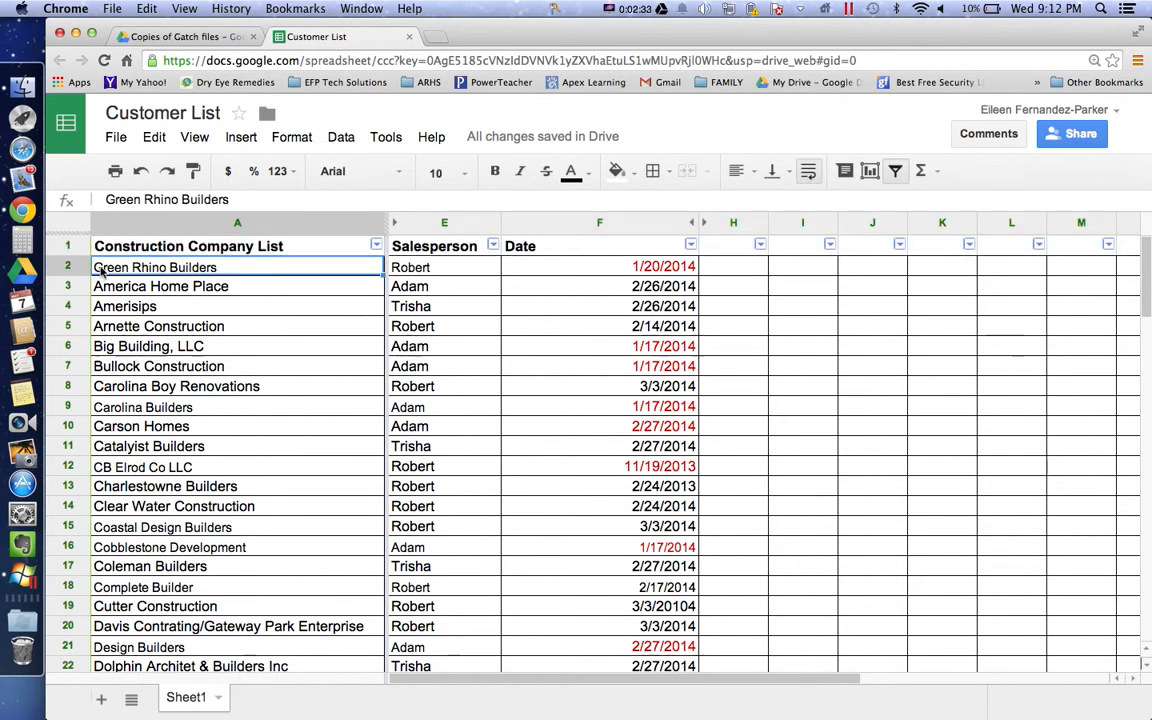
{"action": "left_click", "coordinate": [106, 199]}
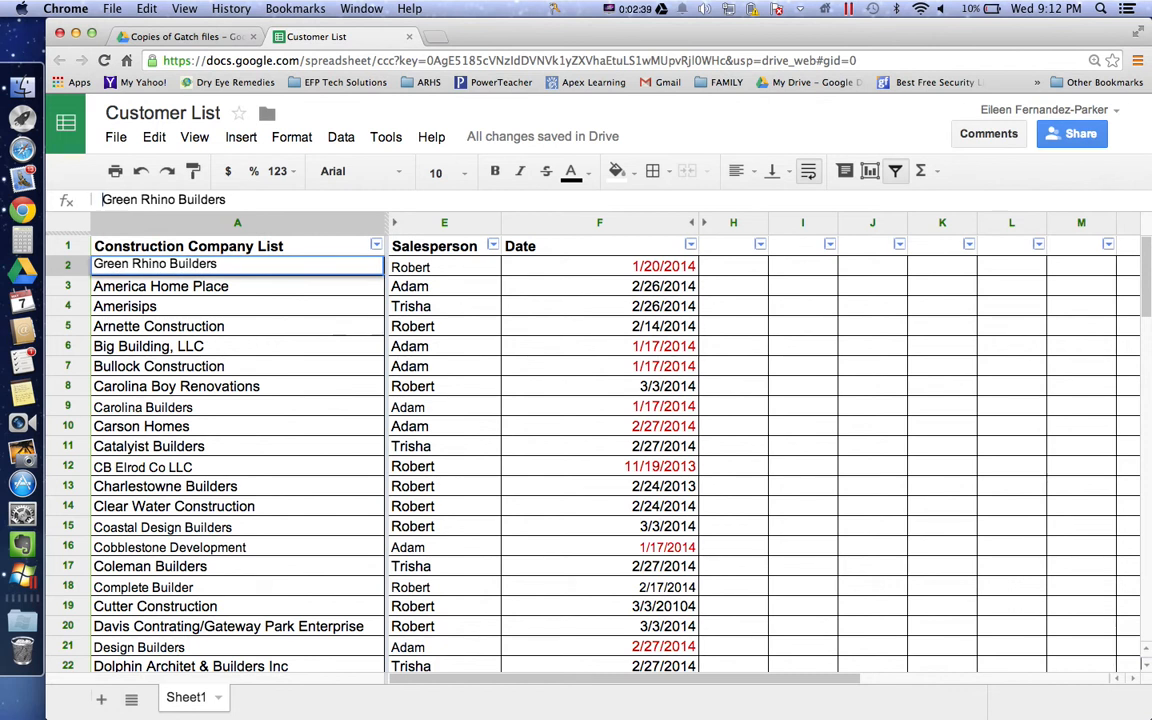
{"action": "left_click", "coordinate": [125, 306]}
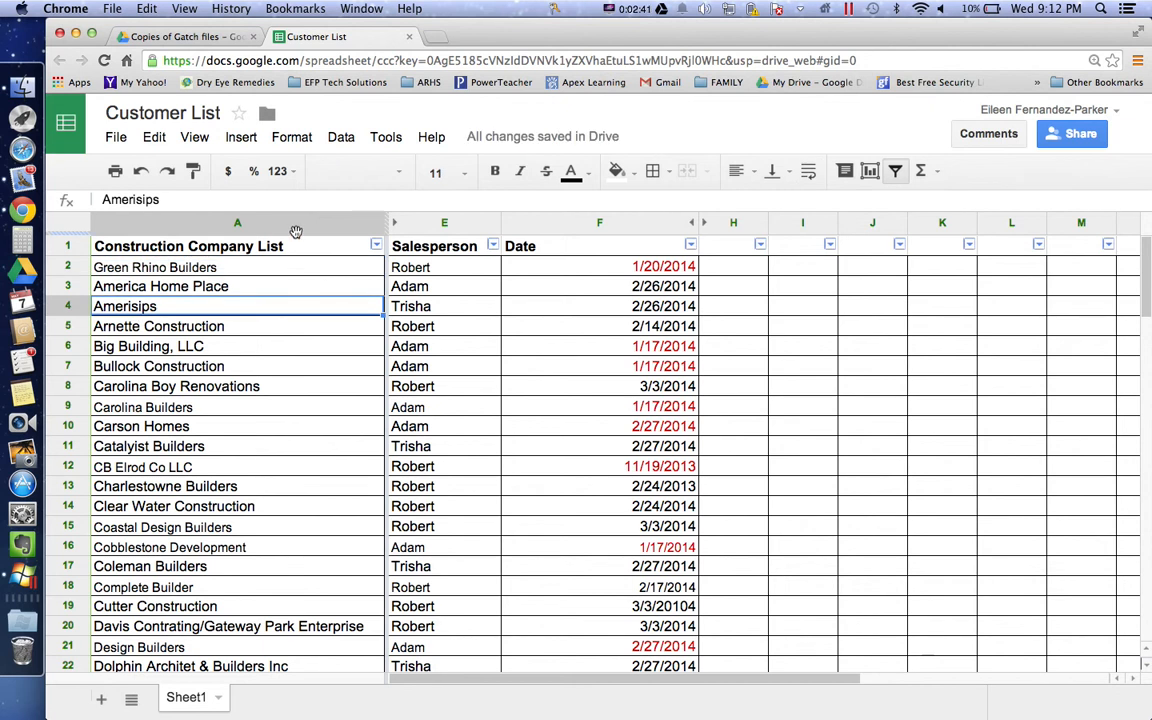
{"action": "left_click", "coordinate": [375, 246]}
{"action": "left_click", "coordinate": [328, 268]}
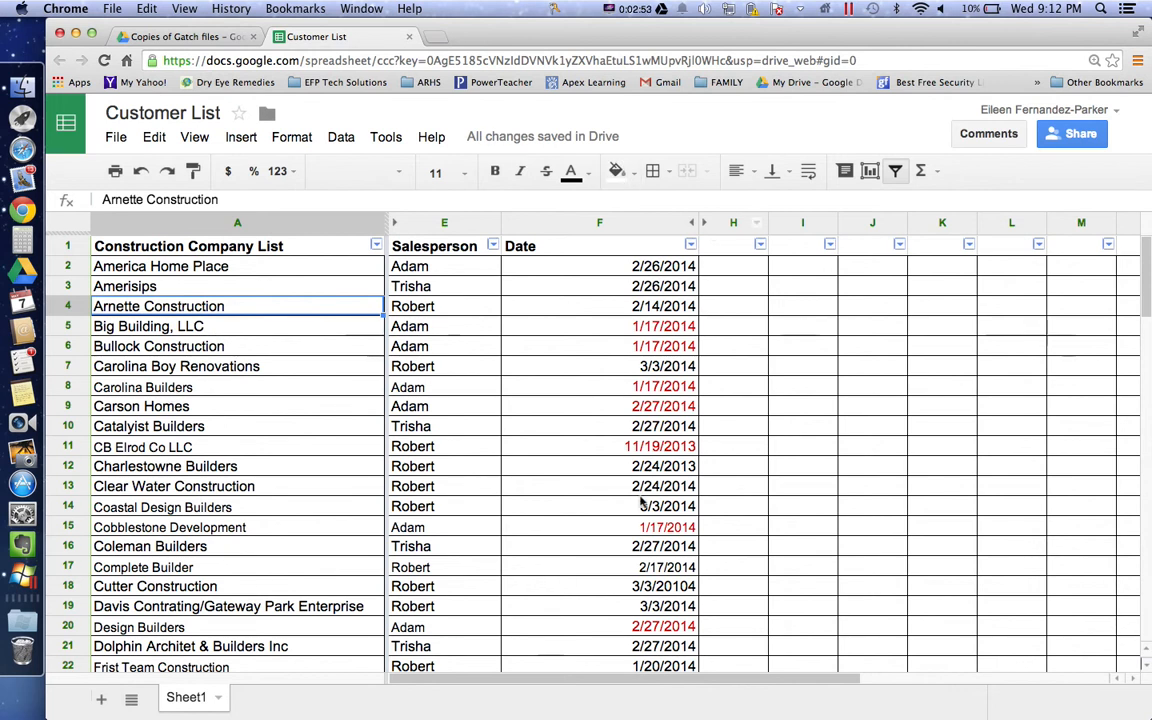
Filter the Salesperson column to show only the first salesperson in its list of values.
{"action": "left_click", "coordinate": [492, 247]}
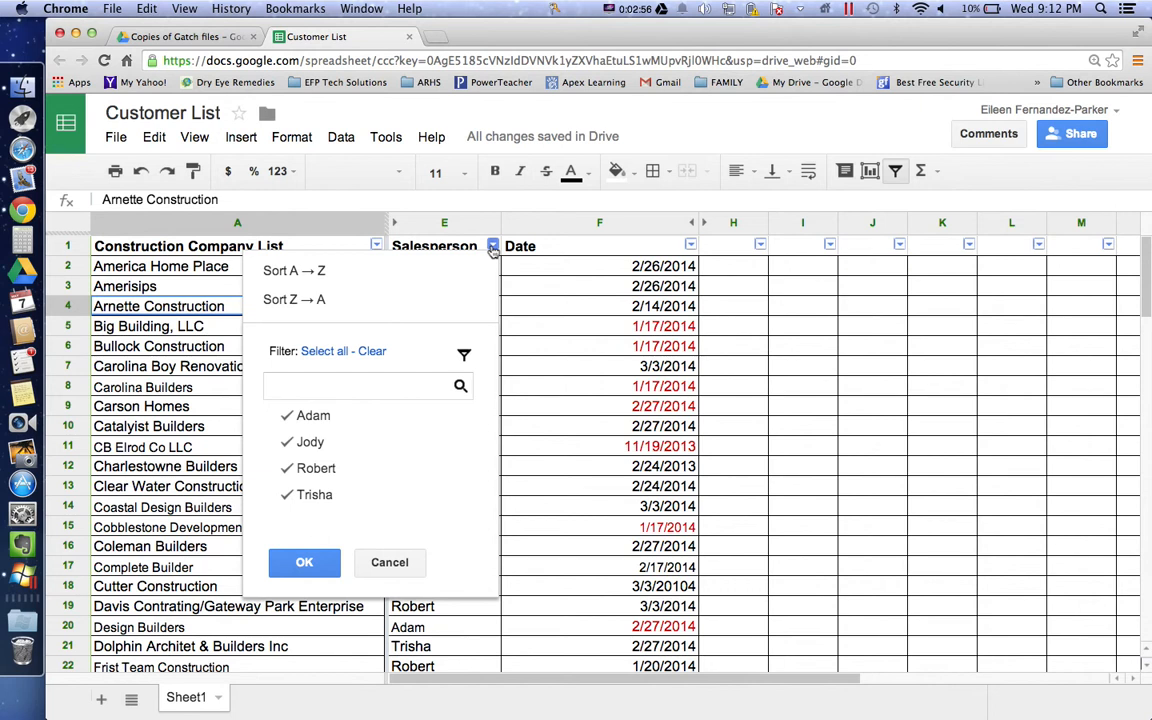
{"action": "left_click", "coordinate": [290, 443]}
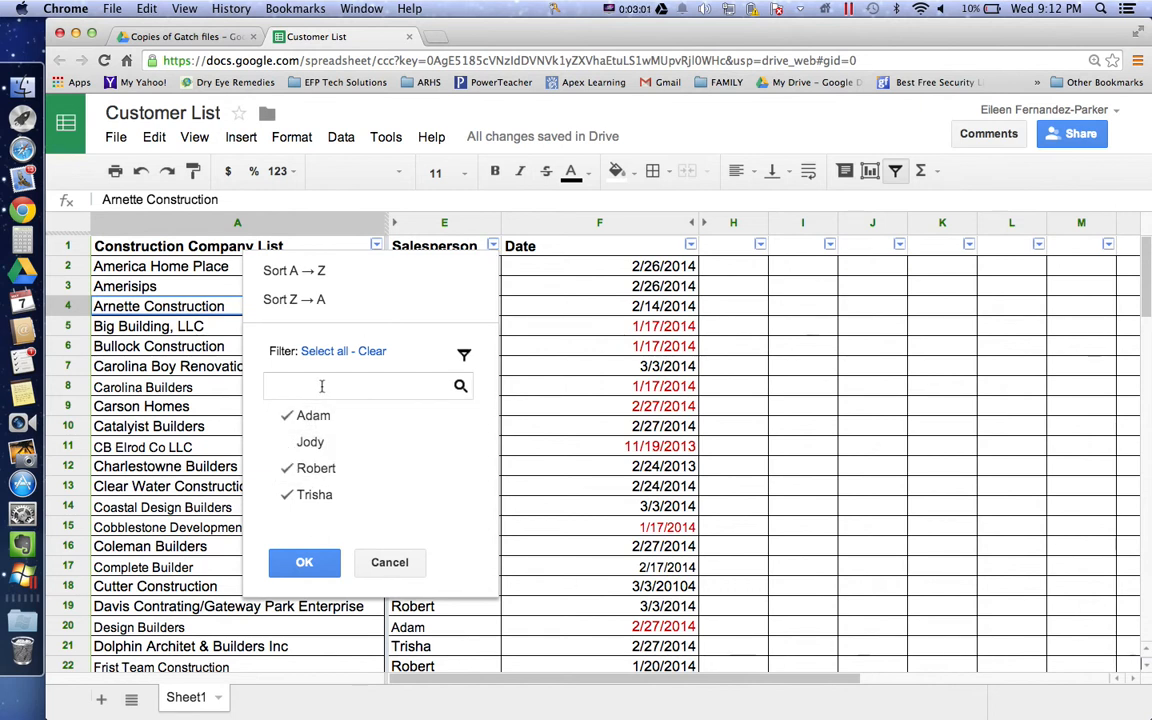
{"action": "left_click", "coordinate": [371, 351]}
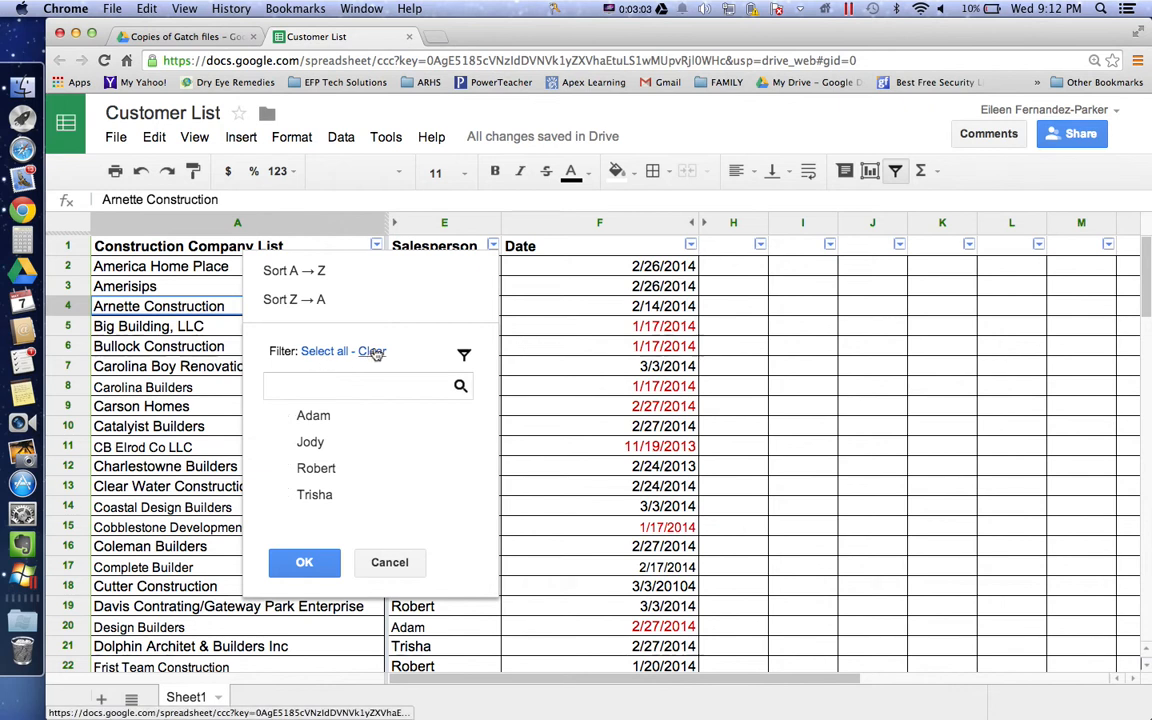
{"action": "left_click", "coordinate": [296, 428]}
{"action": "left_click", "coordinate": [303, 562]}
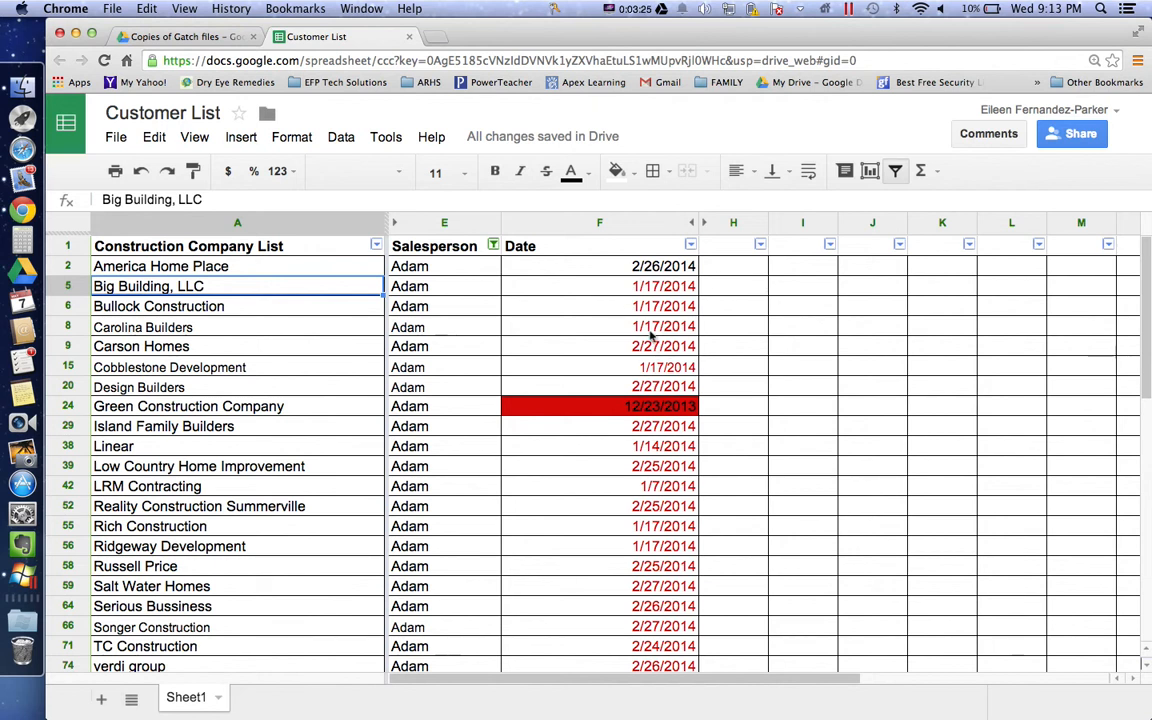
Filter the Date column to show only 1/7/2014, 1/14/2014 and 1/17/2014.
{"action": "left_click", "coordinate": [690, 245]}
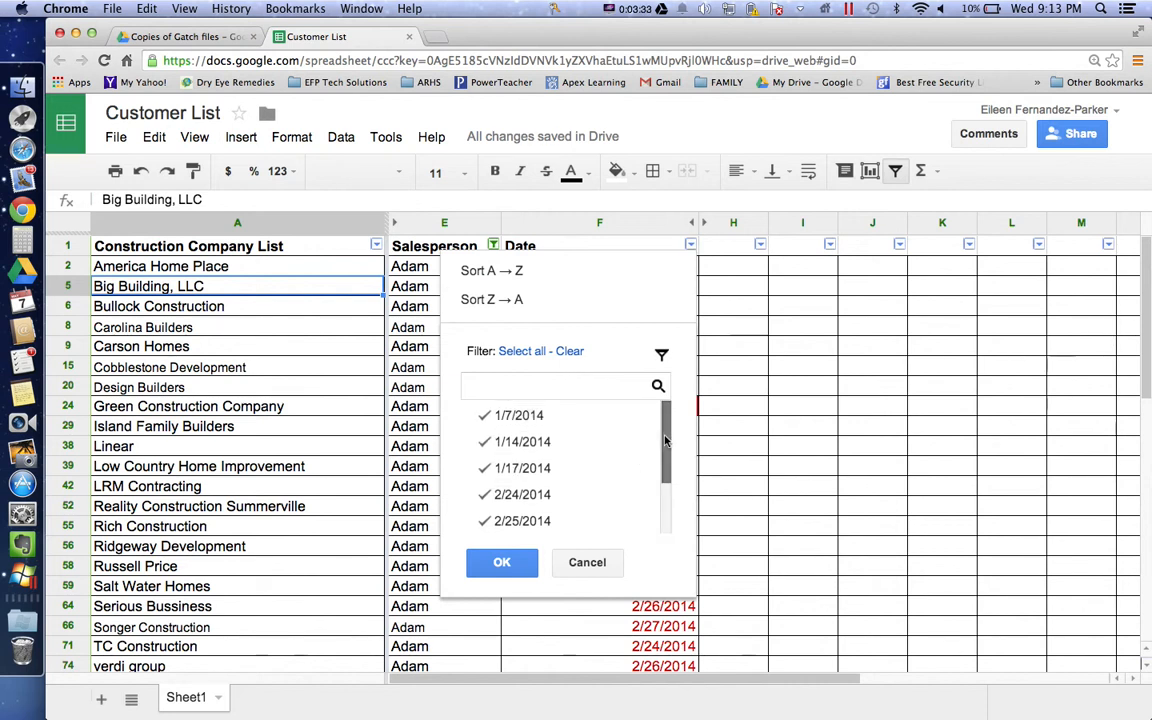
{"action": "mouse_move", "coordinate": [666, 440]}
{"action": "left_mouse_down"}
{"action": "mouse_move", "coordinate": [664, 490]}
{"action": "mouse_move", "coordinate": [665, 415]}
{"action": "left_mouse_up"}
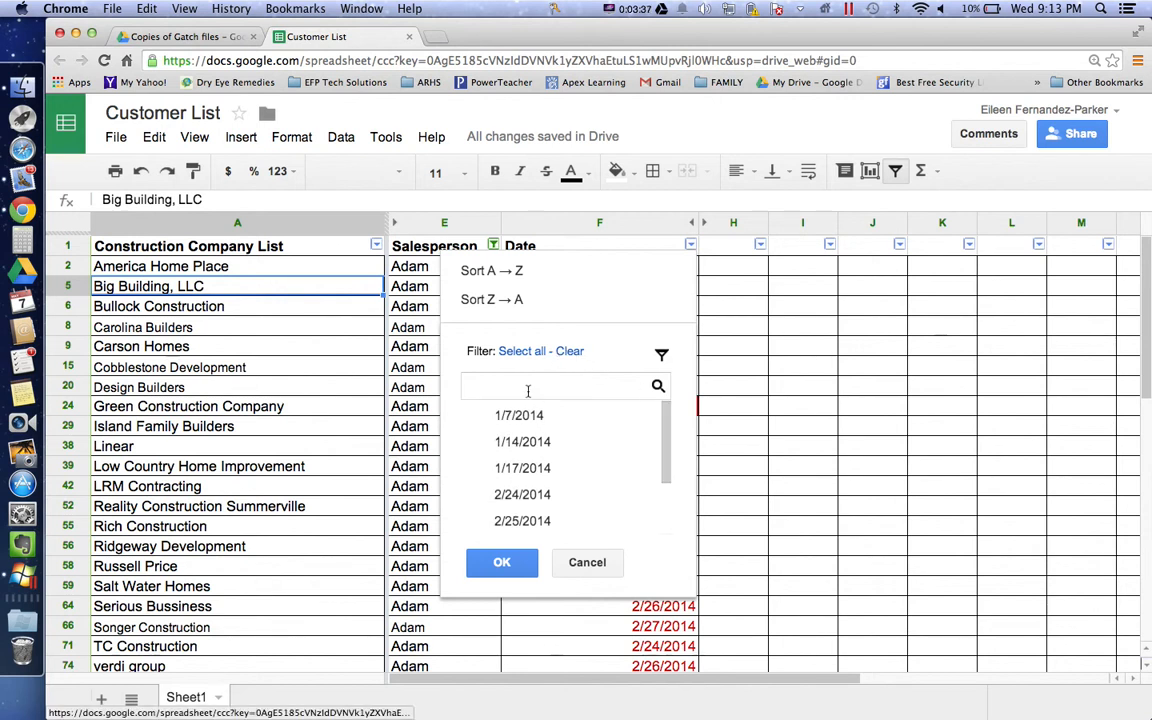
{"action": "left_click", "coordinate": [487, 415]}
{"action": "left_click", "coordinate": [492, 442]}
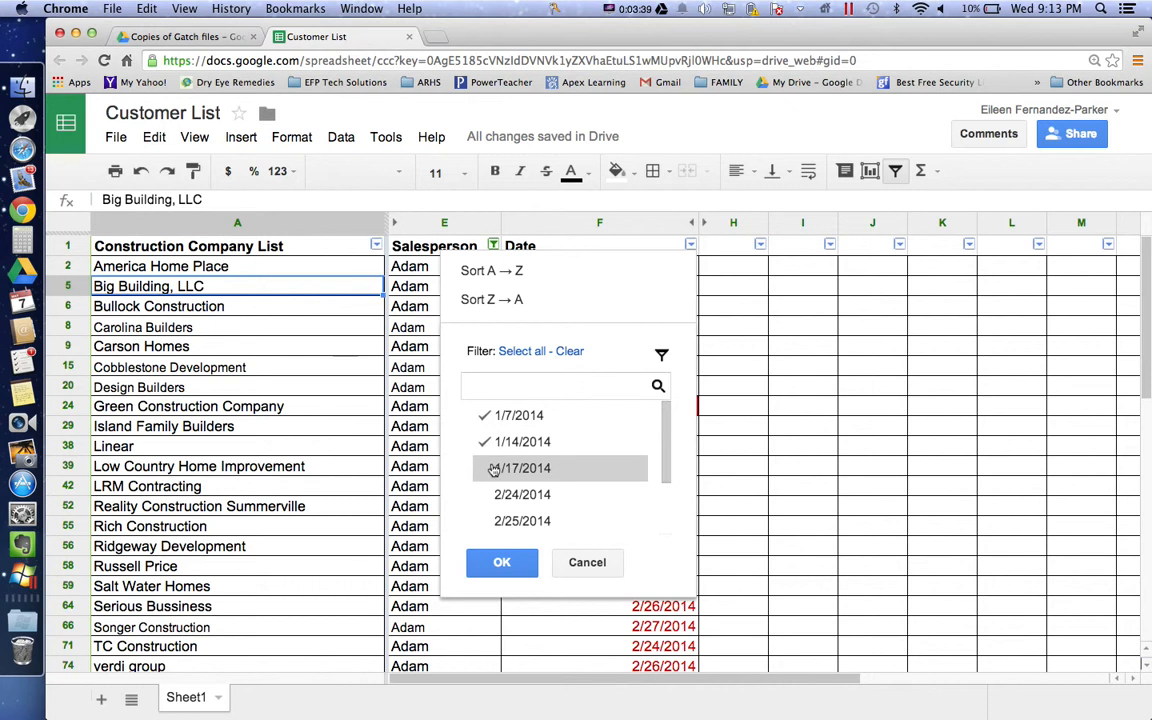
{"action": "left_click", "coordinate": [493, 469]}
{"action": "left_click", "coordinate": [502, 562]}
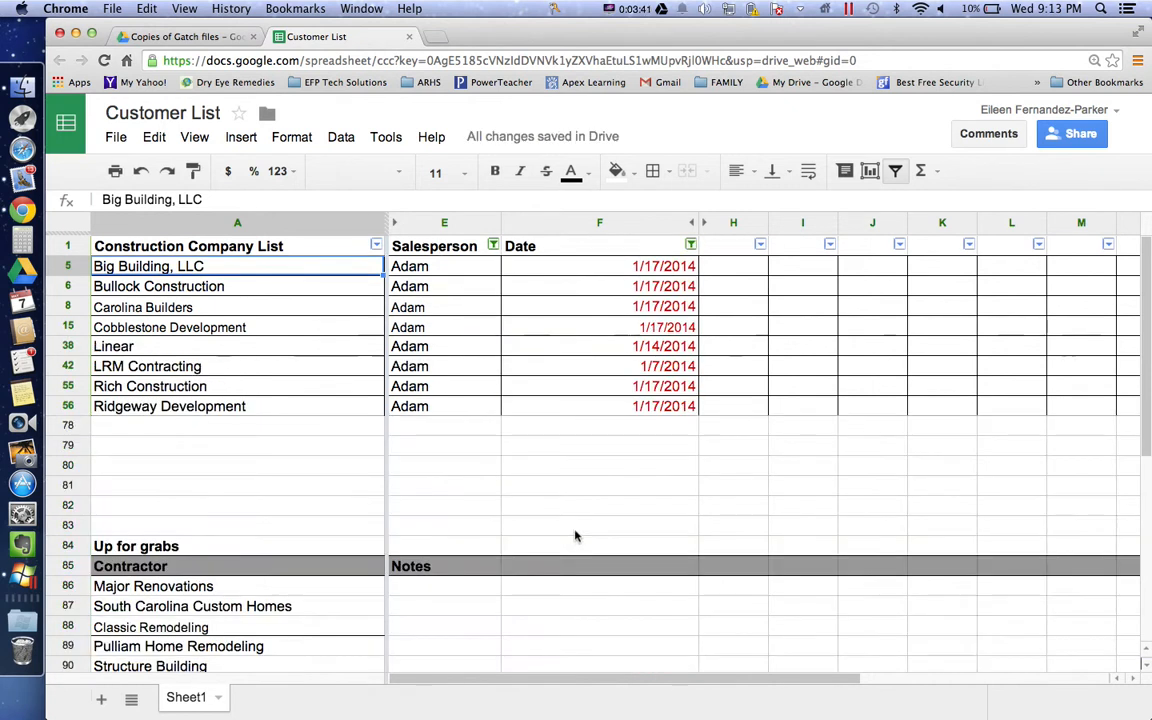